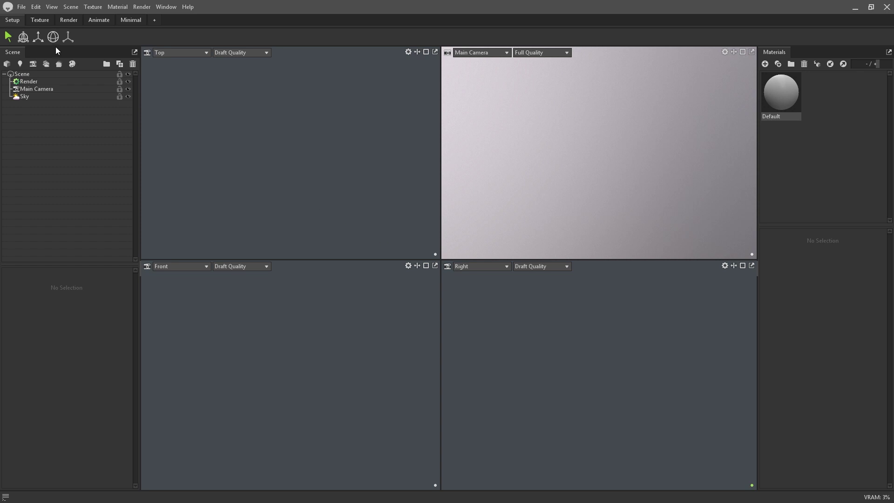
Step: Cycle through the Texturing, Render, Animate and Minimal layouts, then add a workspace named 'New Workspace'
{"action": "left_click", "coordinate": [32, 20]}
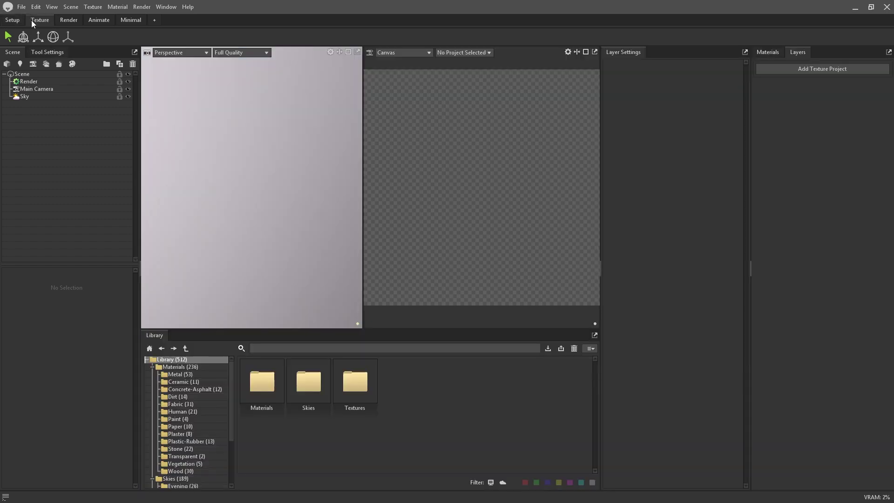
{"action": "left_click", "coordinate": [60, 20]}
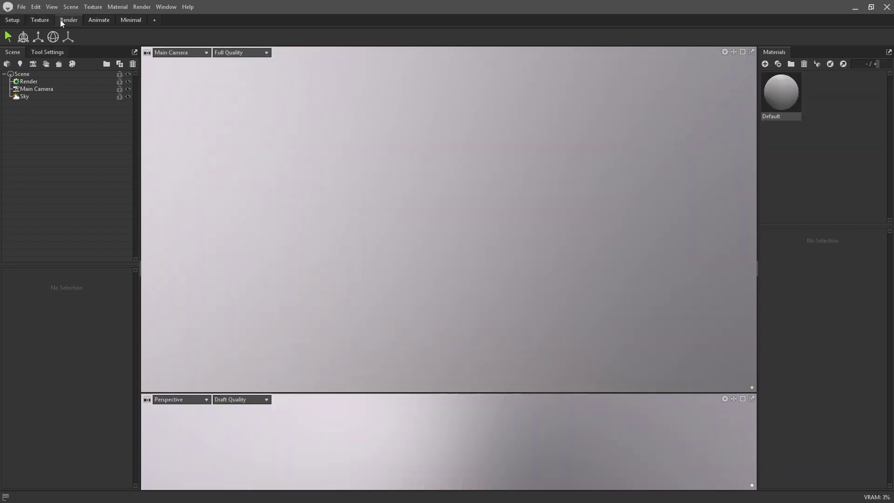
{"action": "left_click", "coordinate": [91, 21]}
{"action": "left_click", "coordinate": [124, 20]}
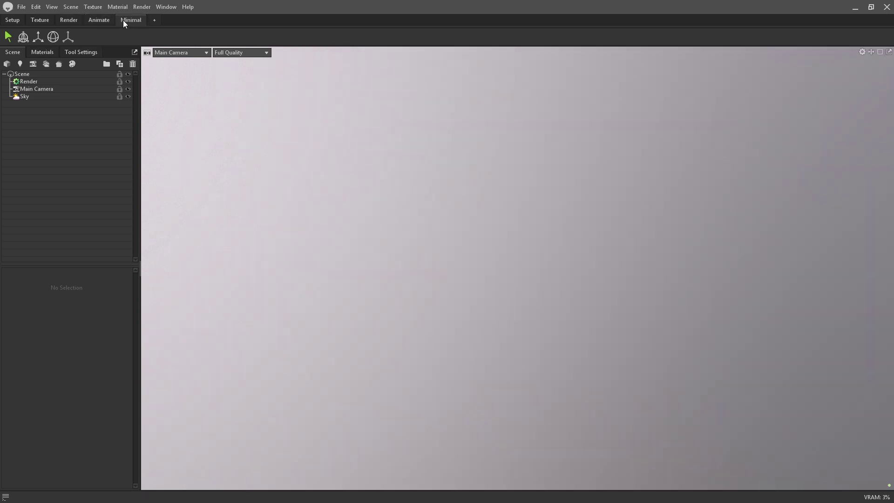
{"action": "left_click", "coordinate": [153, 21]}
{"action": "type", "text": "New Workspace"}
{"action": "key", "text": "Return"}
Step: Dock Keyframes below and Layers beside the viewport in the new workspace, then delete it
{"action": "left_click", "coordinate": [166, 6]}
{"action": "left_click", "coordinate": [175, 84]}
{"action": "left_click_drag", "start_coordinate": [309, 198], "coordinate": [161, 485]}
{"action": "left_click", "coordinate": [165, 7]}
{"action": "left_click", "coordinate": [176, 60]}
{"action": "left_click_drag", "start_coordinate": [385, 189], "coordinate": [890, 119]}
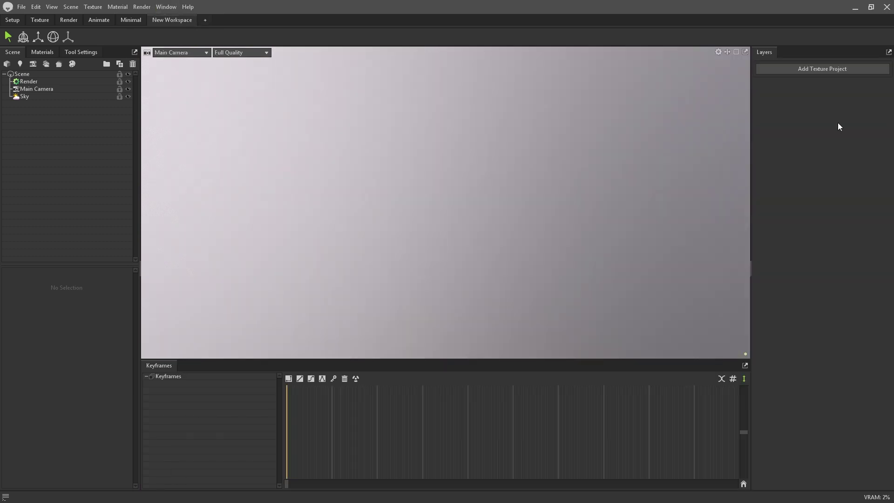
{"action": "right_click", "coordinate": [177, 22]}
{"action": "left_click", "coordinate": [188, 27]}
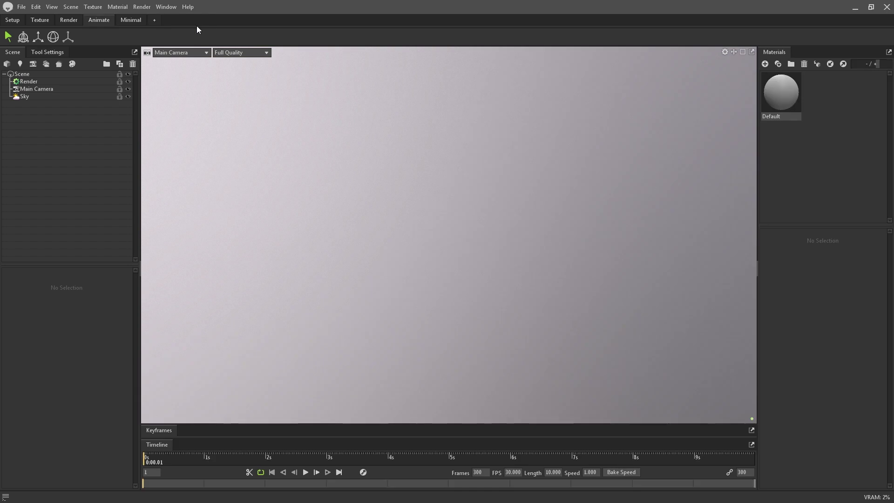
Step: Switch to the four-view Setup workspace and keep scene and imported units at Meters
{"action": "left_click", "coordinate": [12, 20]}
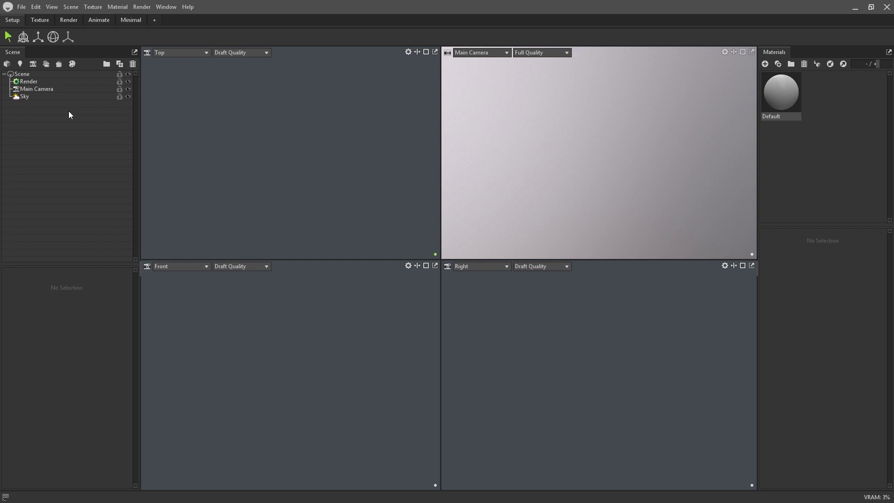
{"action": "left_click", "coordinate": [68, 75]}
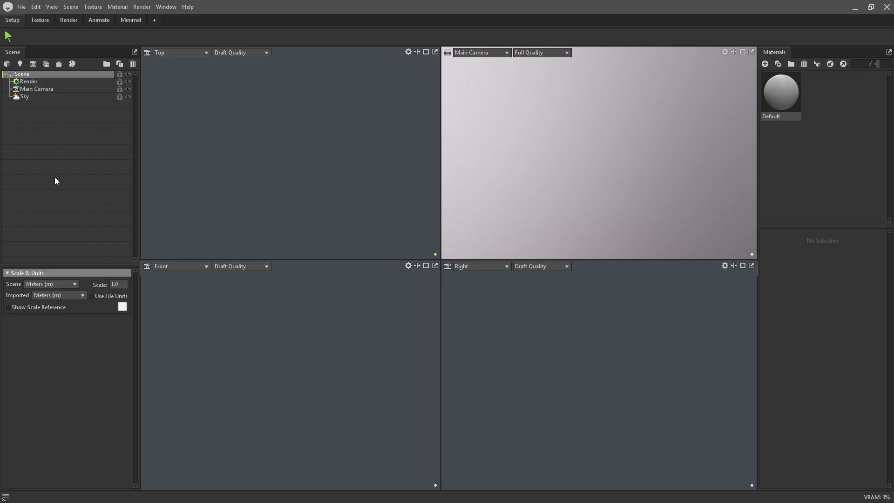
{"action": "left_click", "coordinate": [75, 283]}
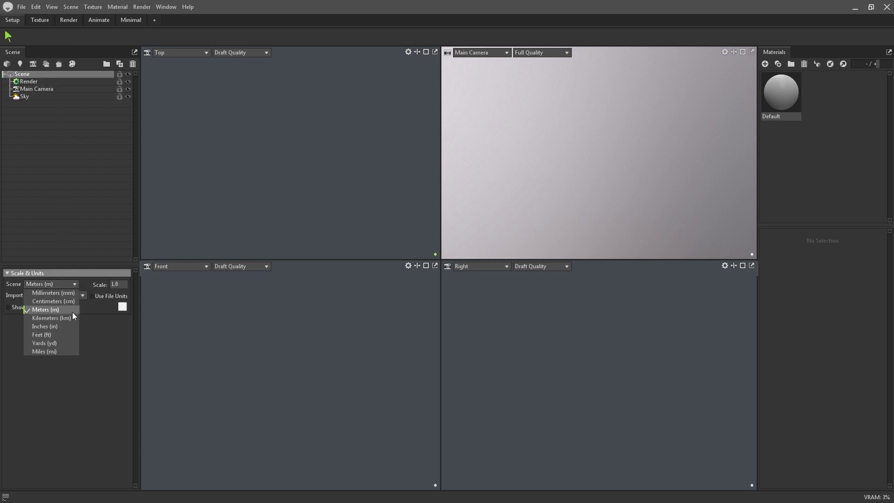
{"action": "left_click", "coordinate": [72, 284]}
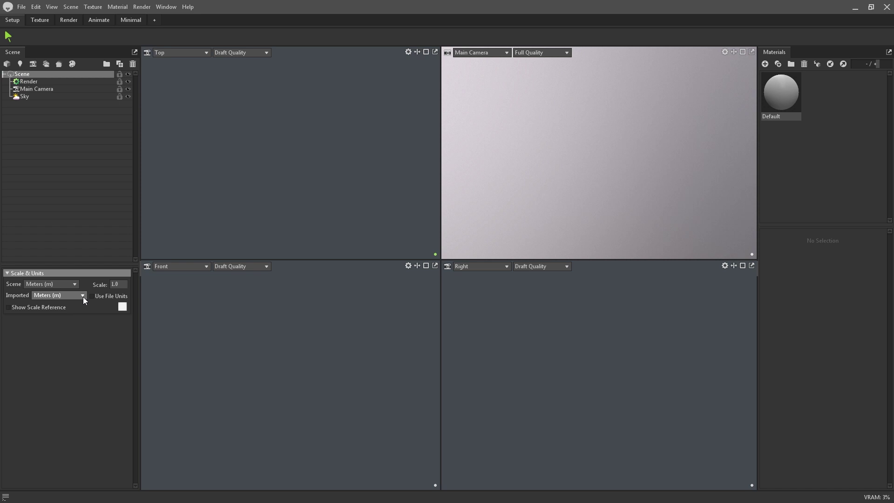
{"action": "left_click", "coordinate": [83, 296]}
{"action": "left_click", "coordinate": [83, 297]}
{"action": "left_click", "coordinate": [63, 174]}
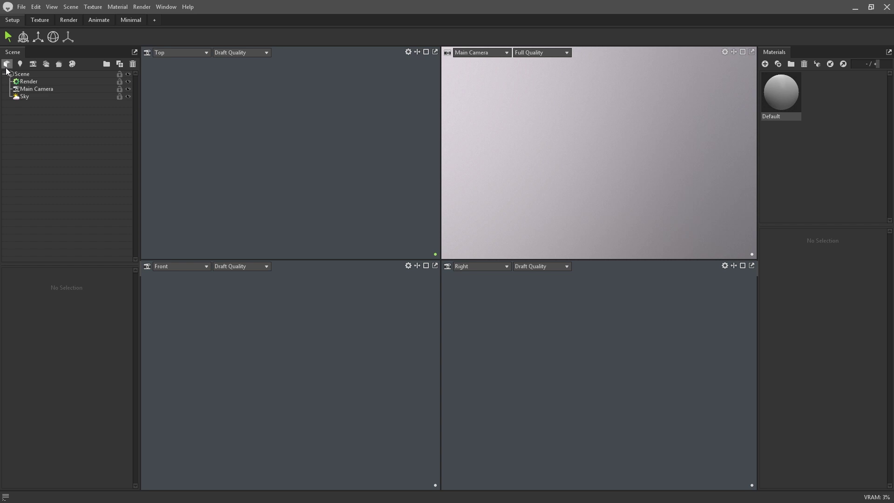
Step: Start File > Import Model and pick SM_RingBox with the Any Supported file filter
{"action": "left_click", "coordinate": [22, 7]}
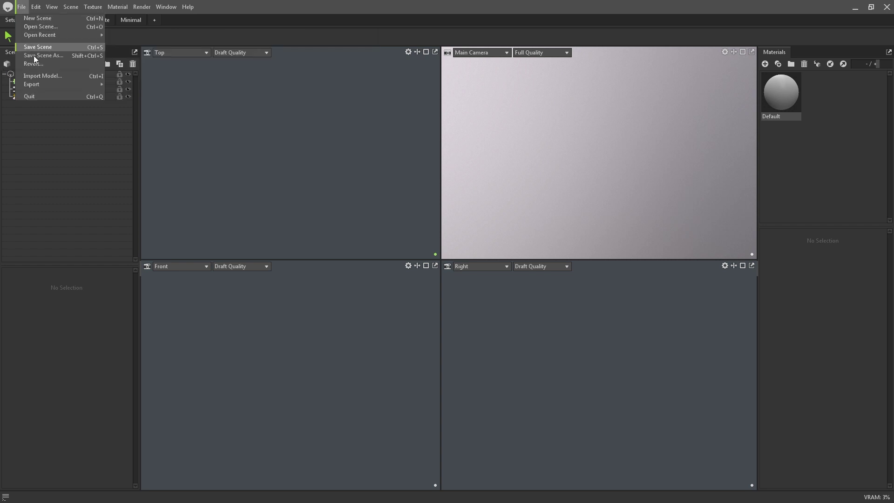
{"action": "left_click", "coordinate": [35, 74]}
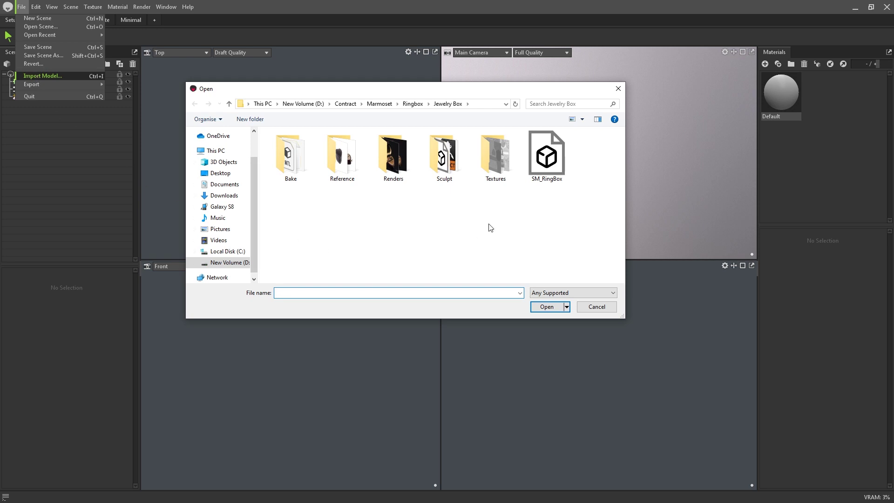
{"action": "left_click", "coordinate": [540, 159]}
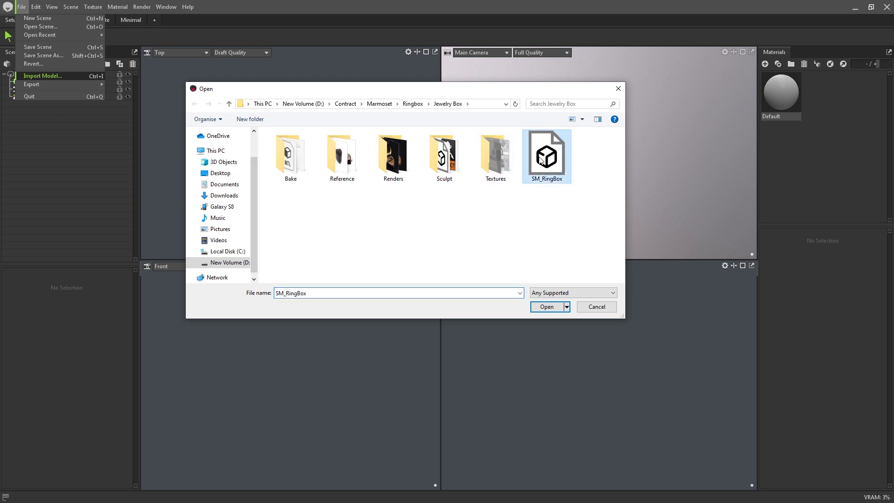
{"action": "left_click", "coordinate": [605, 219]}
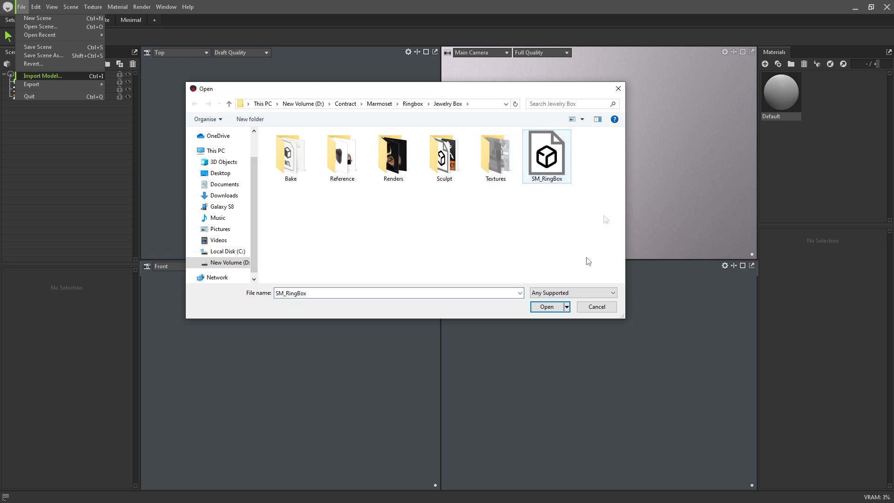
{"action": "left_click", "coordinate": [586, 293]}
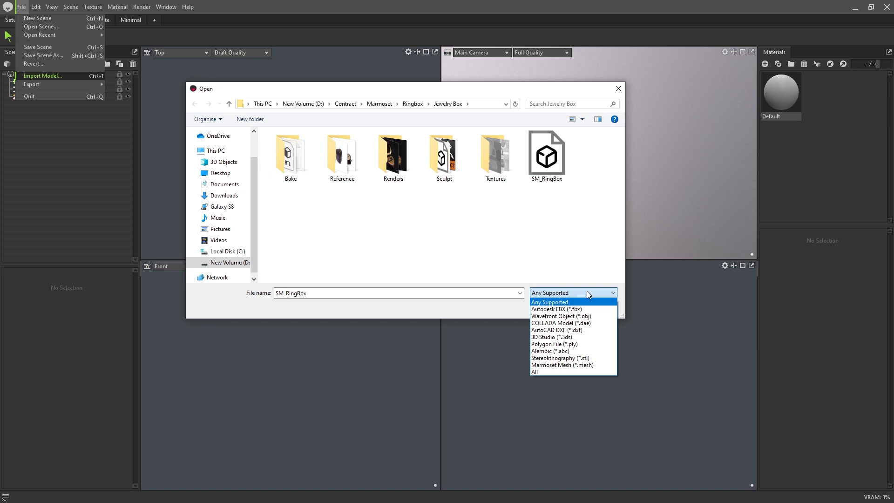
{"action": "left_click", "coordinate": [586, 293]}
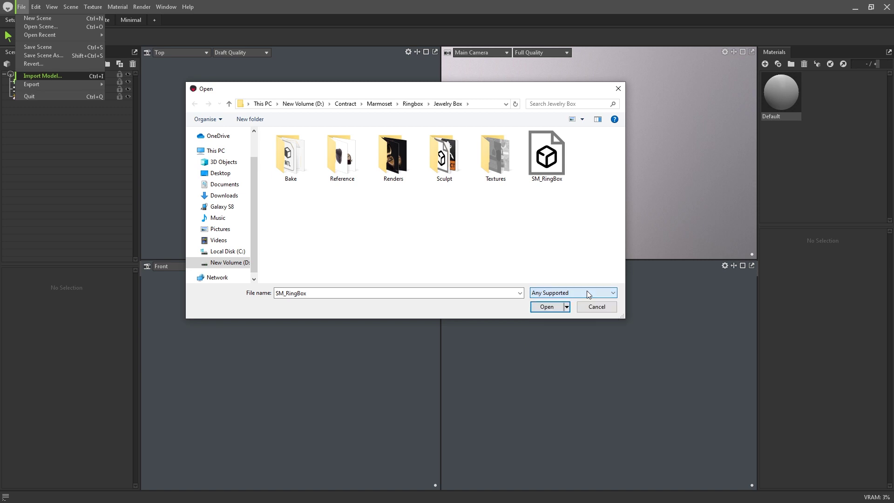
Step: Import SM_RingBox, then tilt the ring about 31 degrees and lift it out of the box
{"action": "left_click", "coordinate": [548, 307]}
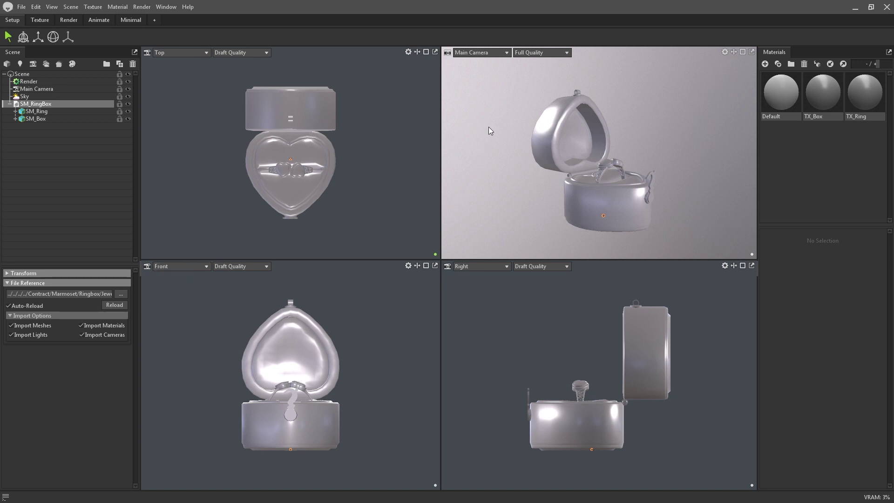
{"action": "left_click", "coordinate": [515, 171]}
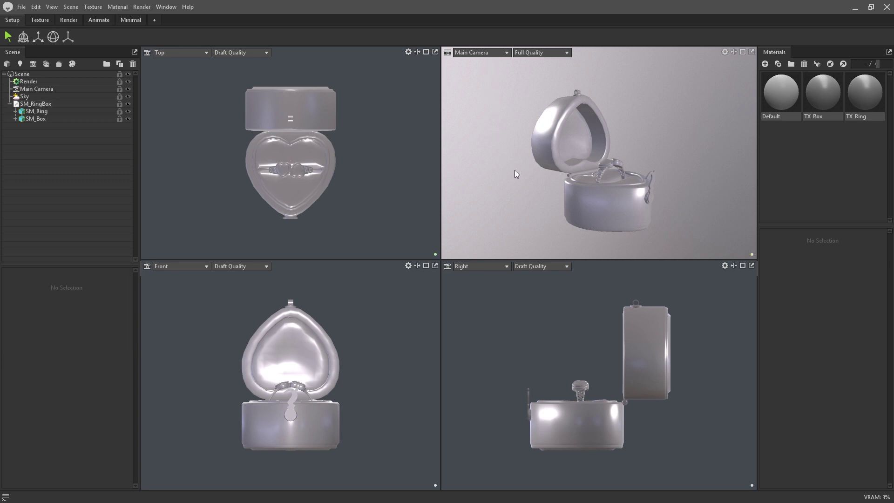
{"action": "left_click", "coordinate": [291, 388]}
{"action": "key", "text": "w"}
{"action": "key", "text": "e"}
{"action": "left_click_drag", "start_coordinate": [290, 191], "coordinate": [294, 172]}
{"action": "key", "text": "w"}
{"action": "left_click_drag", "start_coordinate": [542, 396], "coordinate": [600, 371]}
{"action": "key", "text": "e"}
{"action": "key", "text": "w"}
{"action": "left_click_drag", "start_coordinate": [330, 111], "coordinate": [291, 177]}
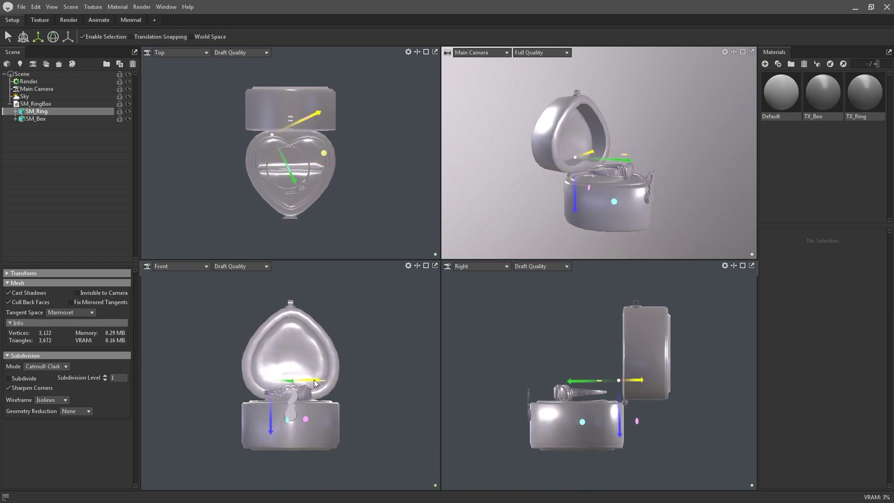
{"action": "key", "text": "e"}
{"action": "key", "text": "w"}
{"action": "left_click", "coordinate": [62, 259]}
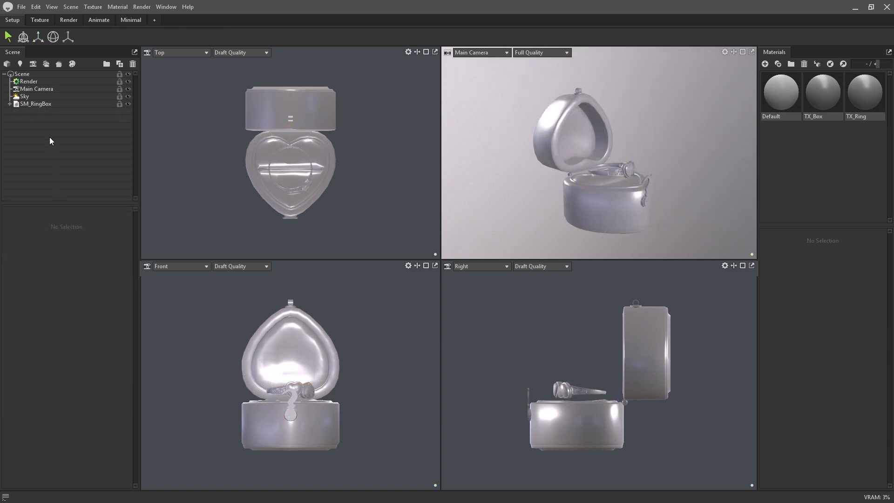
Step: Expand SM_RingBox in the Scene tree and inspect its SM_Ring and SM_Box parts
{"action": "left_click", "coordinate": [44, 104]}
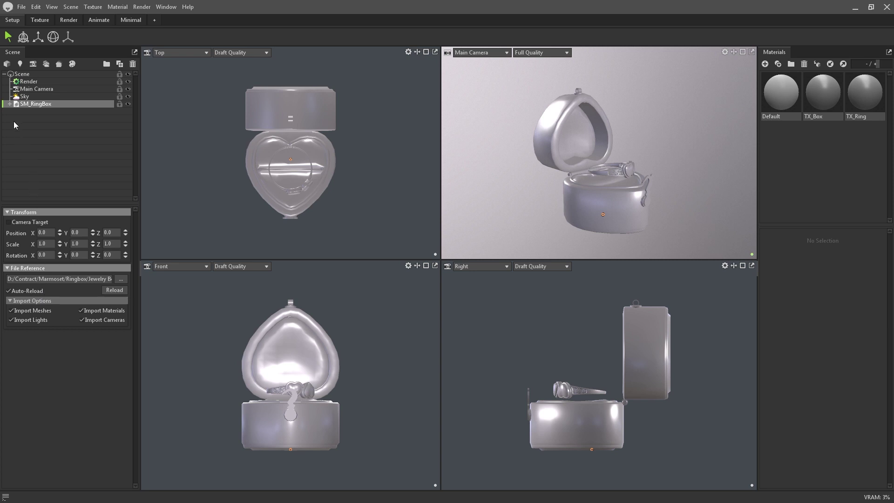
{"action": "left_click", "coordinate": [10, 103]}
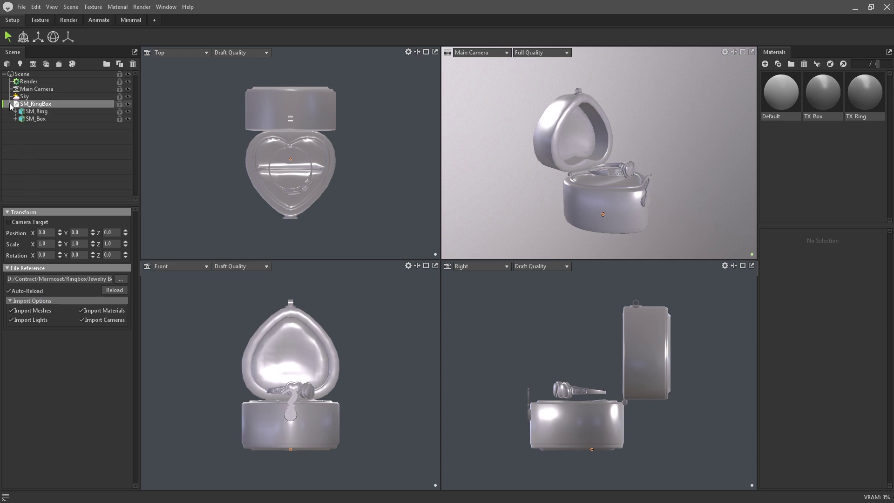
{"action": "left_click", "coordinate": [32, 113]}
{"action": "left_click", "coordinate": [31, 118]}
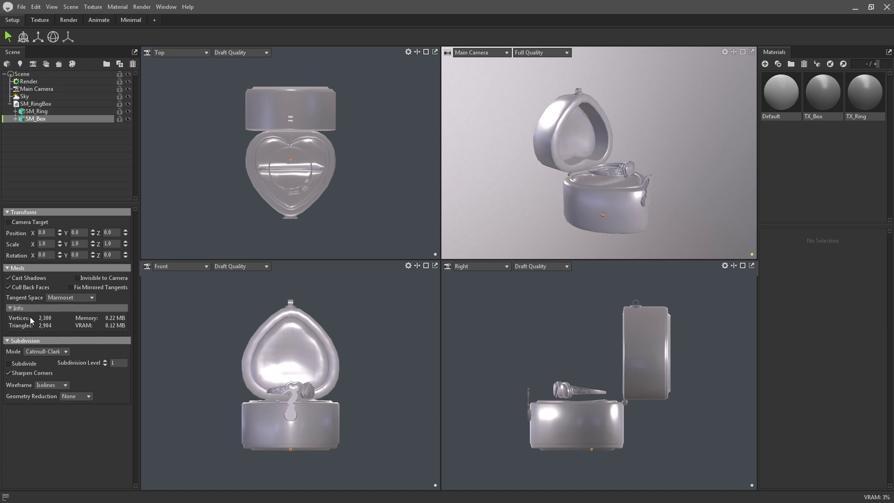
{"action": "left_click", "coordinate": [502, 227]}
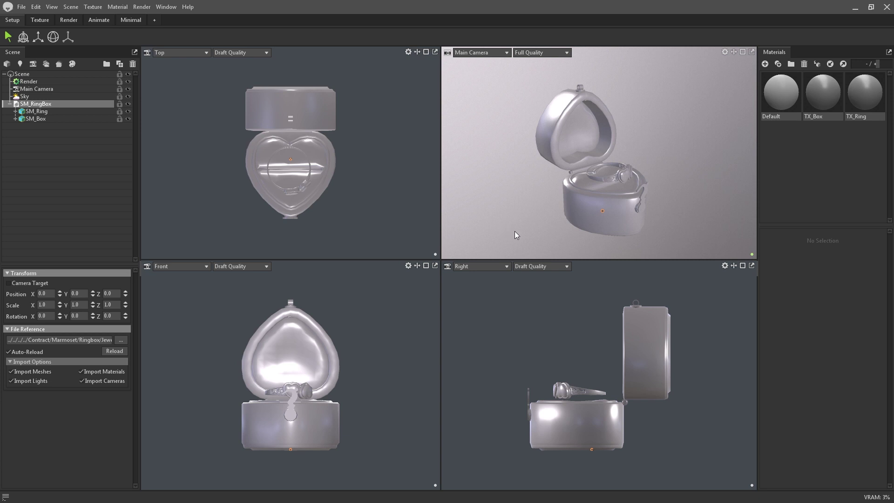
Step: Orbit and zoom the Main Camera, frame SM_RingBox with F, then cycle move, rotate and scale tools
{"action": "left_click", "coordinate": [669, 178]}
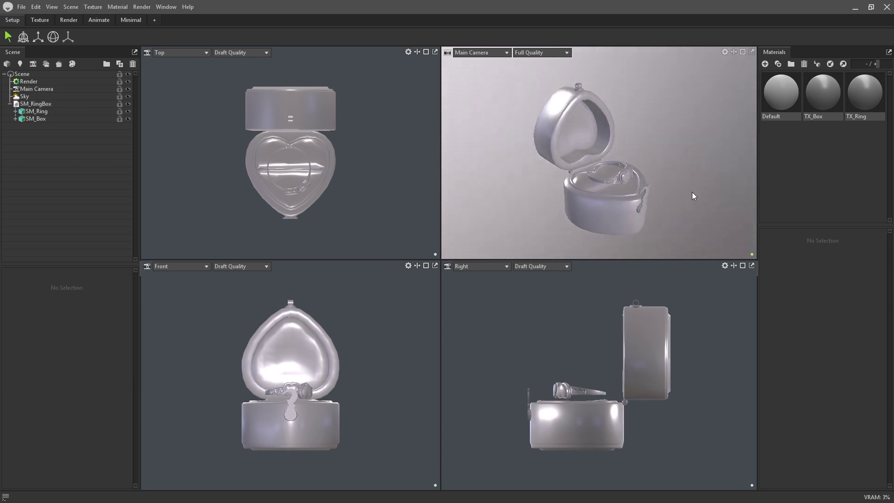
{"action": "left_click_drag", "start_coordinate": [696, 197], "coordinate": [697, 244]}
{"action": "scroll", "coordinate": [689, 198], "scroll_direction": "up", "scroll_amount": 5}
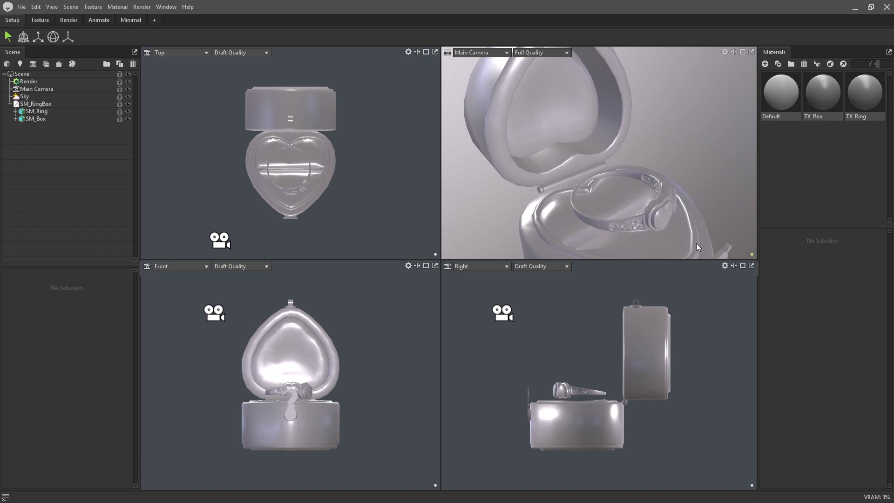
{"action": "left_click", "coordinate": [54, 104]}
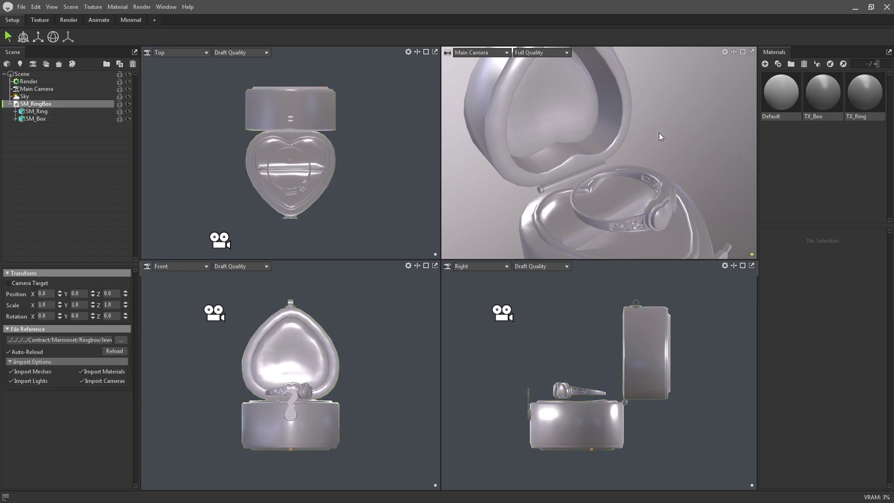
{"action": "key", "text": "f"}
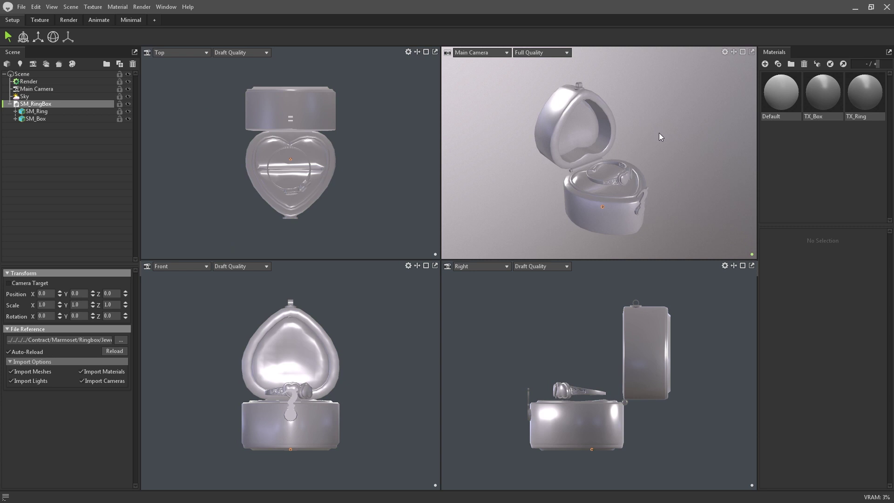
{"action": "key", "text": "w"}
{"action": "key", "text": "e"}
{"action": "key", "text": "r"}
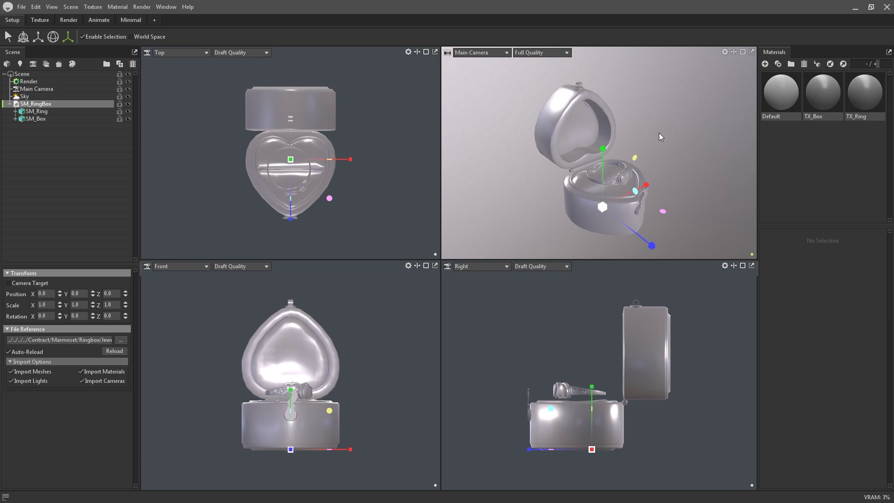
{"action": "left_click", "coordinate": [9, 37]}
{"action": "left_click", "coordinate": [37, 37]}
{"action": "left_click", "coordinate": [53, 41]}
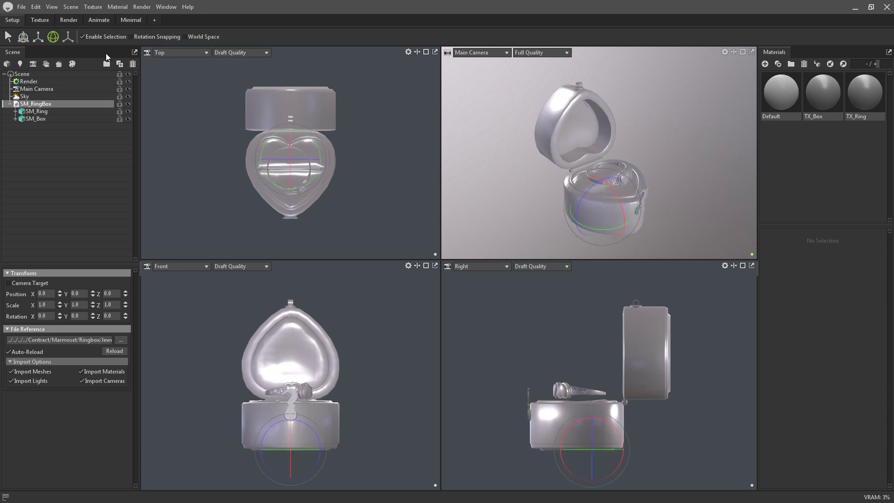
{"action": "left_click", "coordinate": [165, 7]}
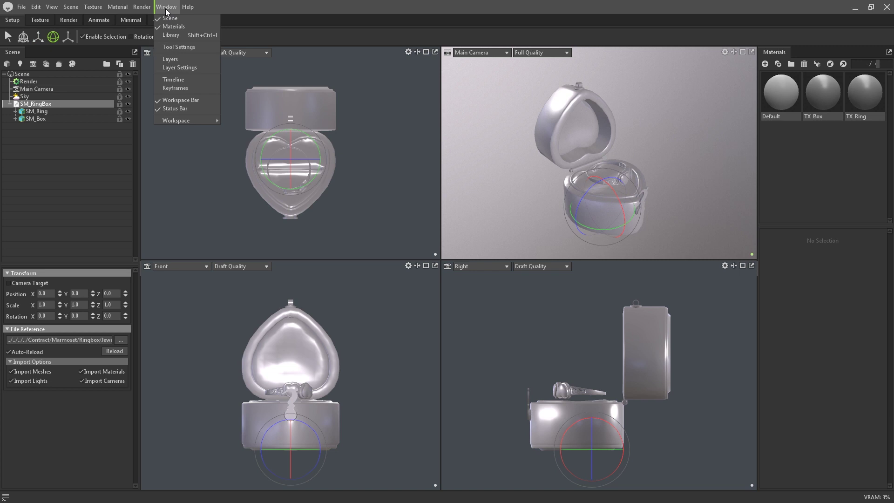
{"action": "left_click", "coordinate": [166, 47]}
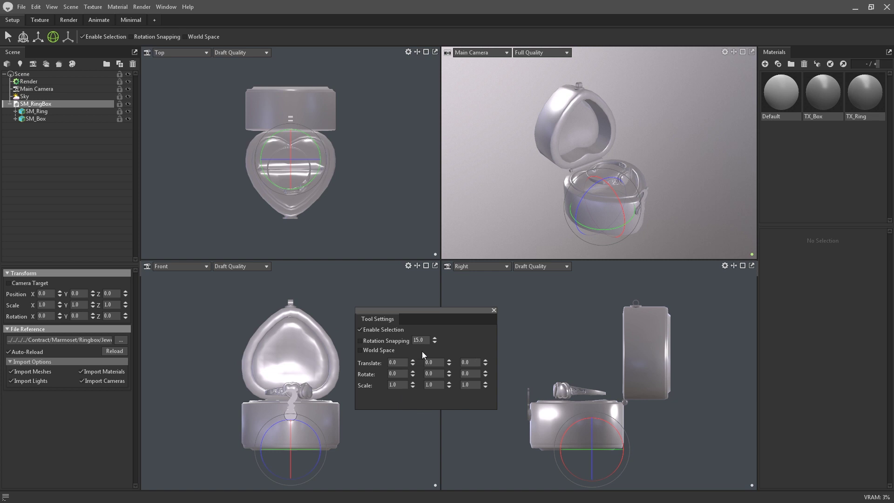
{"action": "left_click", "coordinate": [393, 341]}
{"action": "mouse_move", "coordinate": [600, 235]}
{"action": "left_mouse_down"}
{"action": "mouse_move", "coordinate": [628, 196]}
{"action": "mouse_move", "coordinate": [601, 235]}
{"action": "left_mouse_up"}
{"action": "left_click_drag", "start_coordinate": [616, 228], "coordinate": [613, 211]}
{"action": "key", "text": "ctrl+z"}
{"action": "key", "text": "ctrl+z"}
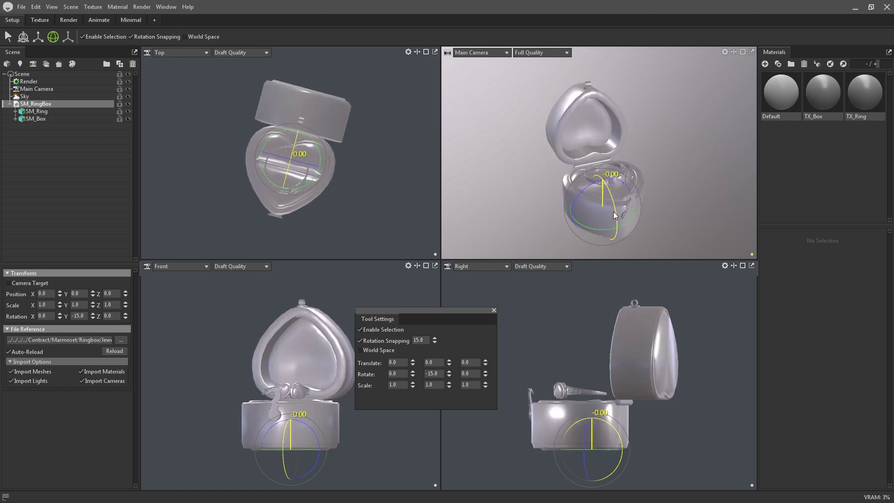
{"action": "left_click", "coordinate": [541, 228]}
Step: Create a new material in the Materials panel and rename it from NewMat01 to TX_Box_02
{"action": "left_click", "coordinate": [493, 310]}
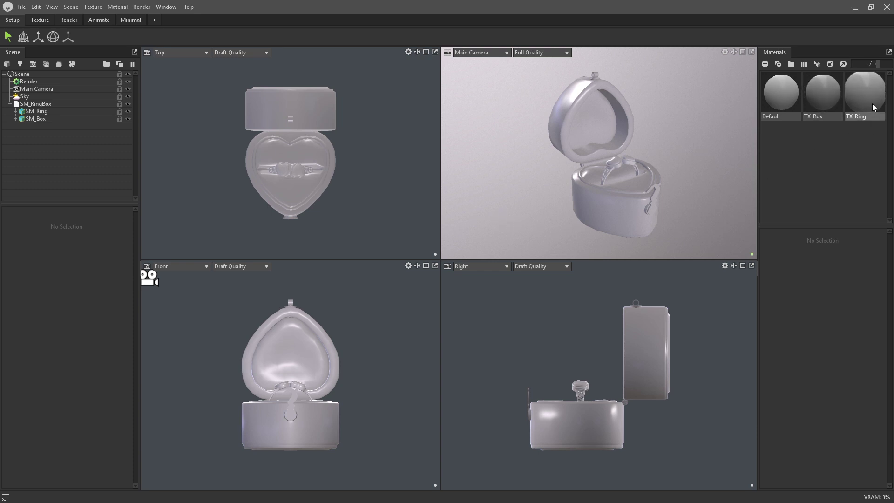
{"action": "left_click", "coordinate": [765, 63]}
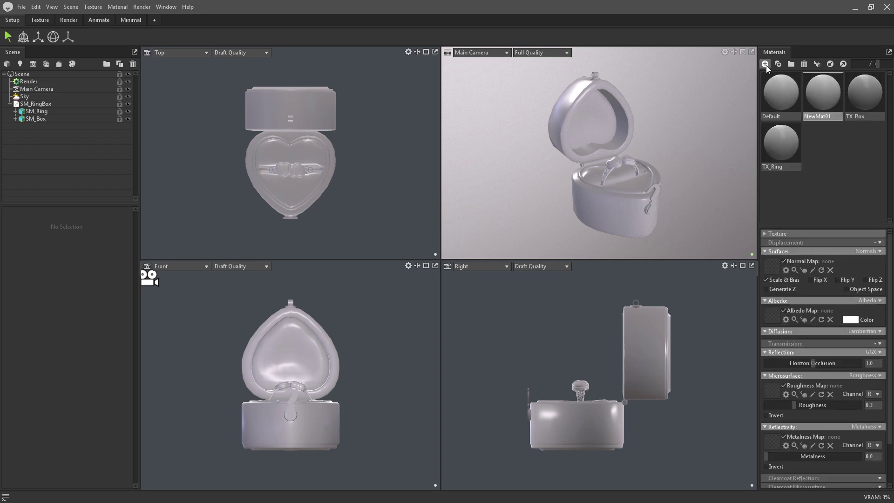
{"action": "double_click", "coordinate": [821, 116]}
{"action": "type", "text": "TX_Box_02"}
{"action": "key", "text": "Return"}
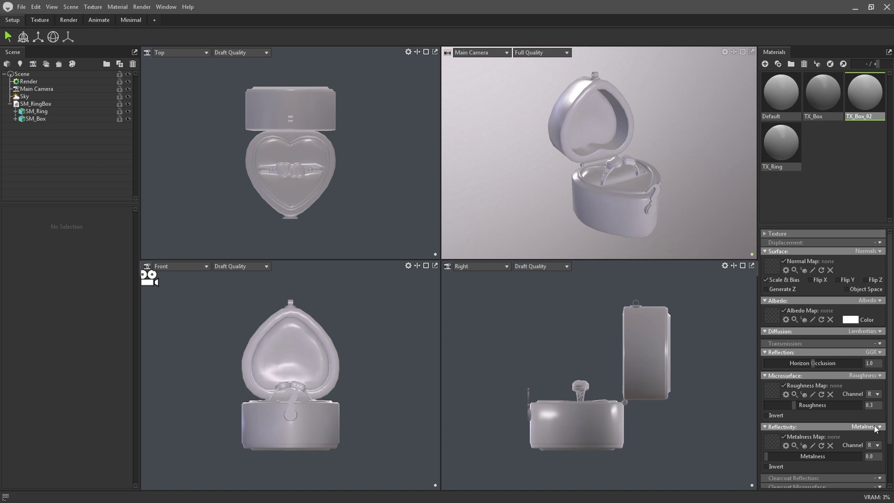
{"action": "left_click", "coordinate": [879, 332]}
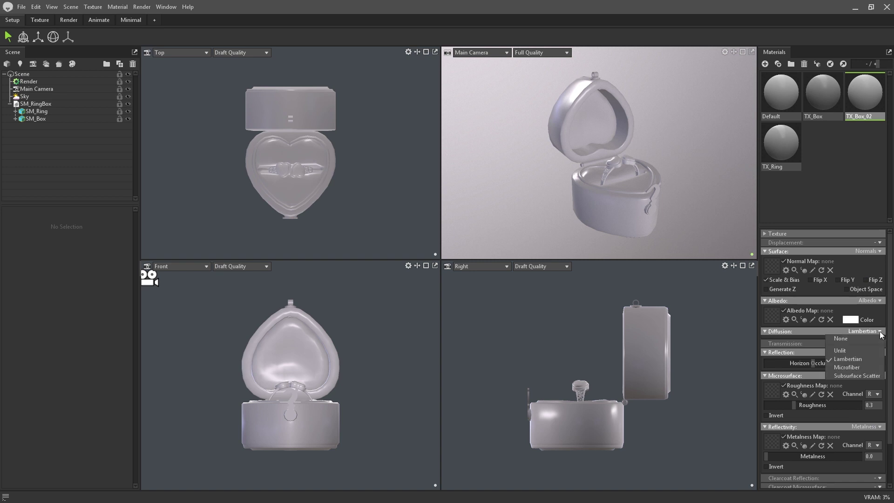
{"action": "left_click", "coordinate": [862, 349]}
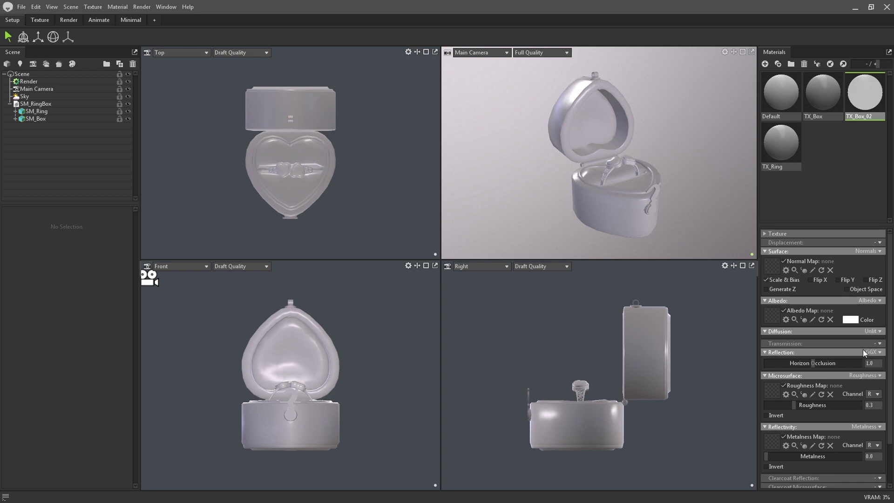
{"action": "left_click", "coordinate": [869, 332]}
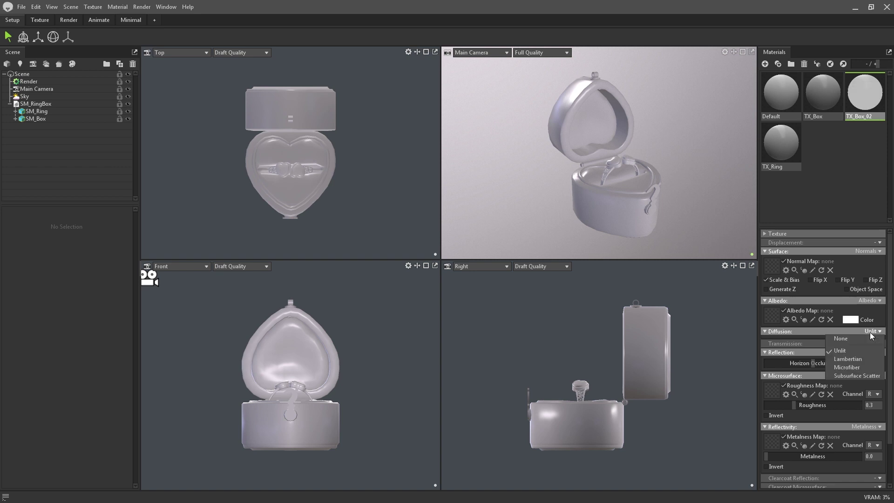
{"action": "left_click", "coordinate": [864, 359]}
{"action": "left_click", "coordinate": [865, 375]}
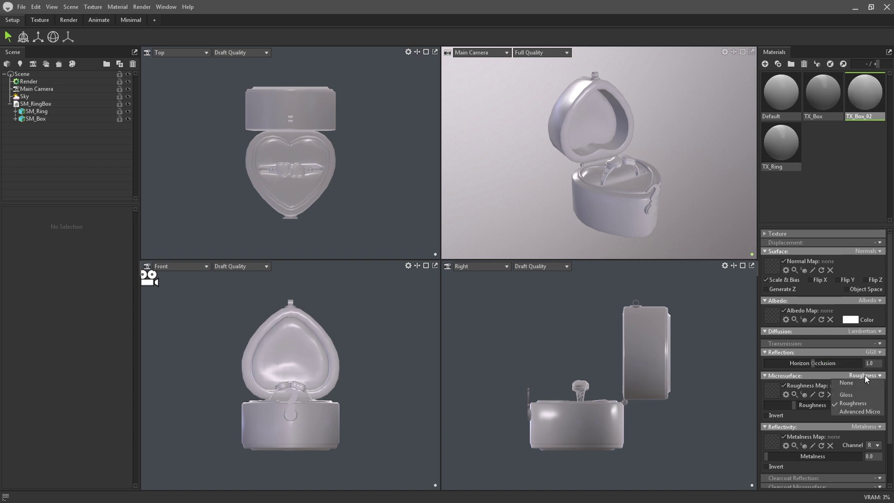
{"action": "left_click", "coordinate": [868, 375]}
{"action": "left_click", "coordinate": [869, 375]}
{"action": "left_click", "coordinate": [860, 401]}
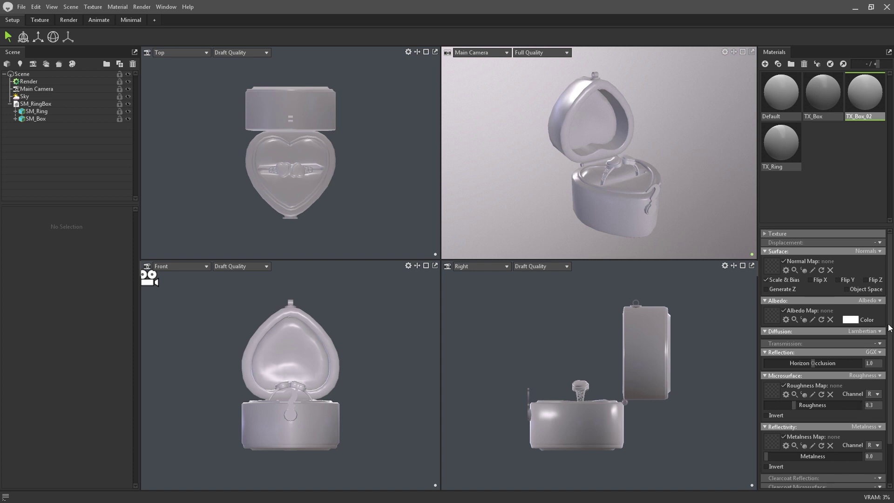
{"action": "left_click", "coordinate": [880, 242]}
{"action": "left_click", "coordinate": [881, 247]}
{"action": "scroll", "coordinate": [890, 279], "scroll_direction": "down", "scroll_amount": 3}
{"action": "left_click", "coordinate": [879, 430]}
{"action": "left_click", "coordinate": [881, 432]}
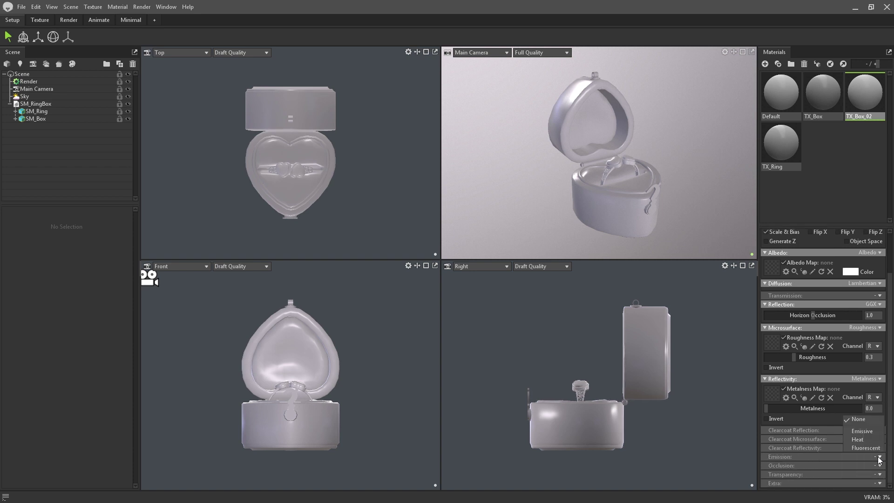
{"action": "scroll", "coordinate": [798, 242], "scroll_direction": "up", "scroll_amount": 3}
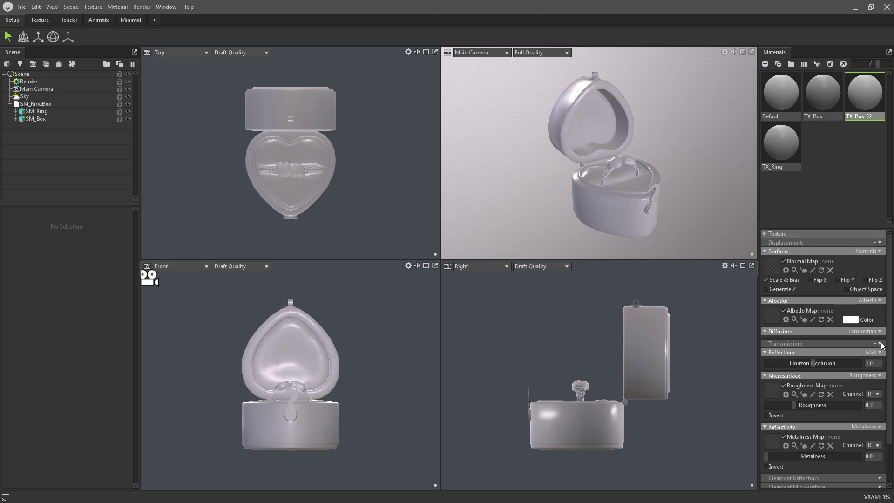
{"action": "left_click", "coordinate": [775, 234]}
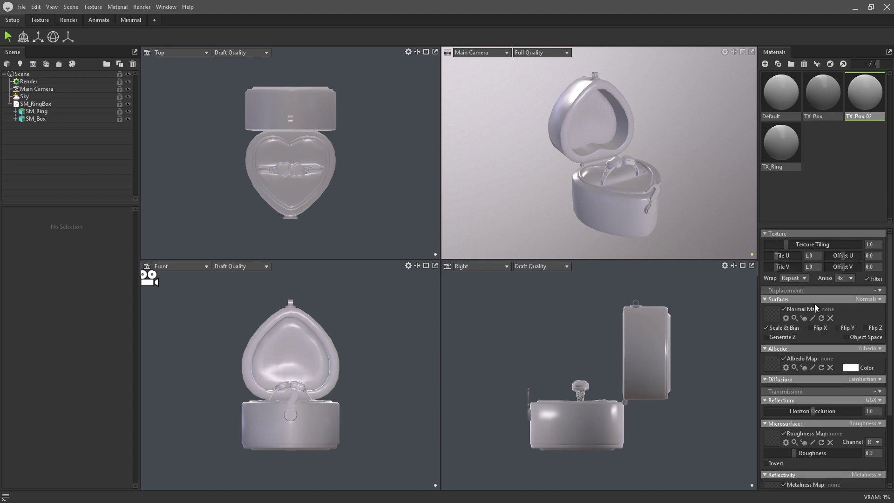
{"action": "left_click", "coordinate": [776, 233]}
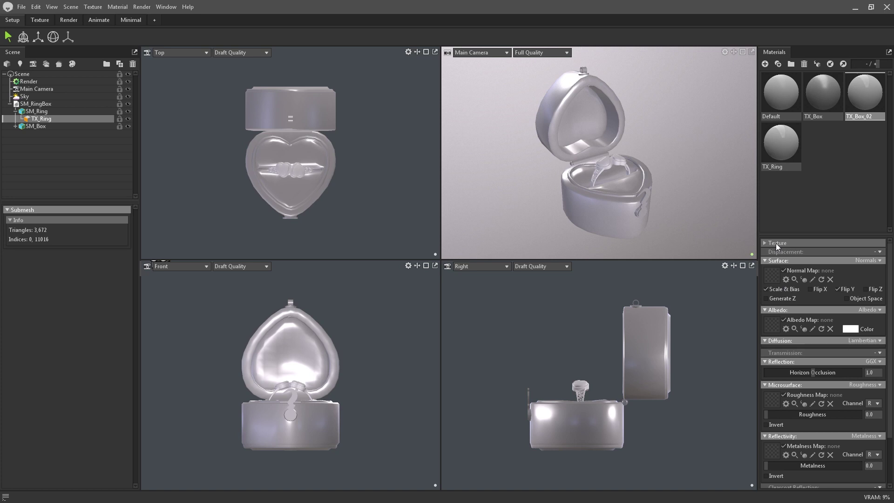
Step: Load TX_Box Normal, BaseColor, Roughness and Metallic textures into TX_Box_02's map slots
{"action": "left_click", "coordinate": [774, 276]}
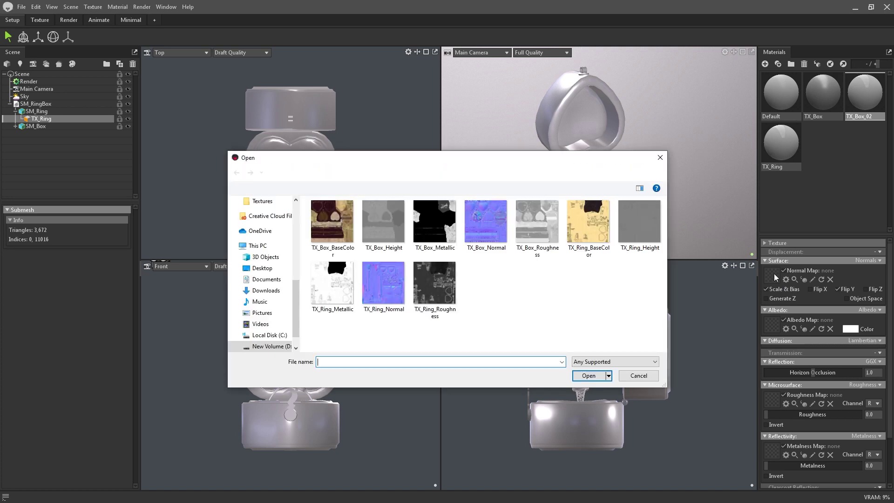
{"action": "left_click", "coordinate": [501, 232]}
{"action": "left_click", "coordinate": [589, 376]}
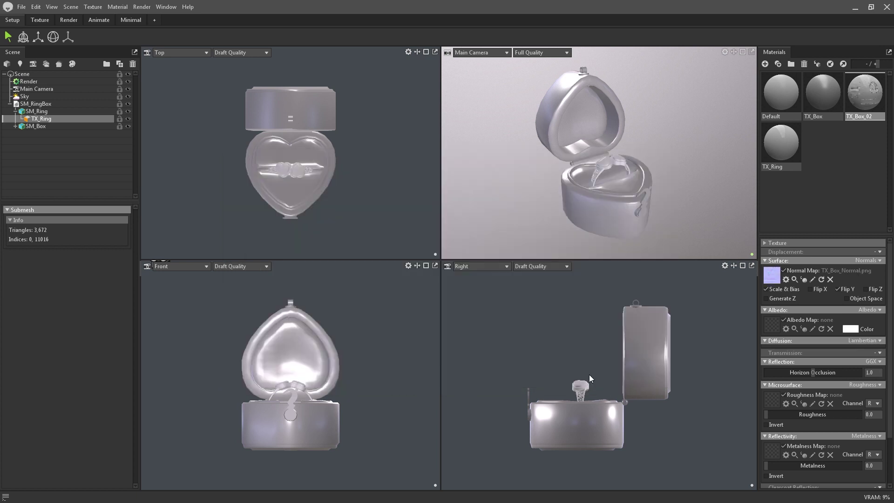
{"action": "left_click", "coordinate": [772, 324]}
{"action": "left_click", "coordinate": [332, 221]}
{"action": "left_click", "coordinate": [589, 376]}
{"action": "left_click", "coordinate": [771, 399]}
{"action": "double_click", "coordinate": [537, 221]}
{"action": "left_click", "coordinate": [770, 451]}
{"action": "key", "text": "Escape"}
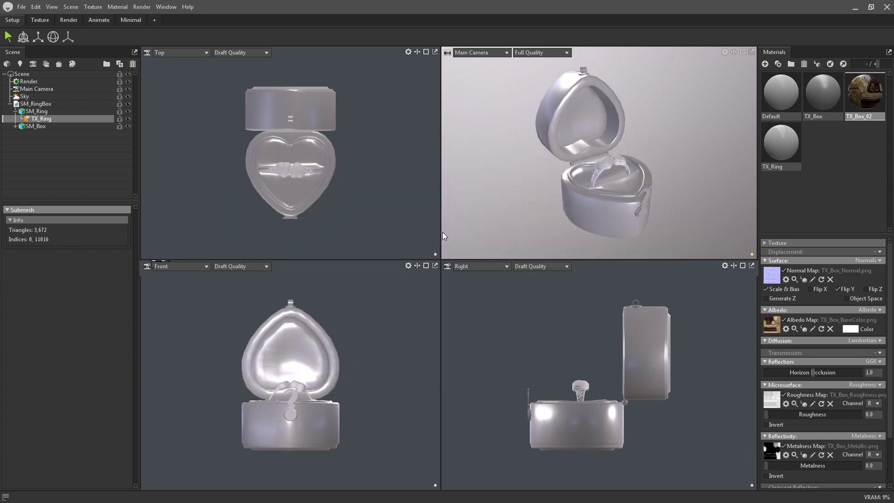
Step: Select TX_Ring and pick its BaseColor, Normal and Metallic images from the Textures folder
{"action": "left_click", "coordinate": [781, 142]}
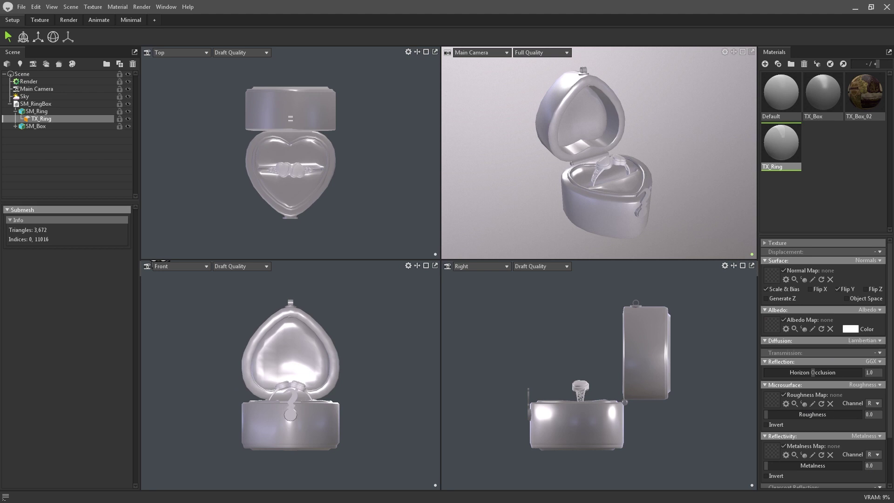
{"action": "key", "text": "alt+Tab"}
{"action": "left_click_drag", "start_coordinate": [621, 159], "coordinate": [472, 119]}
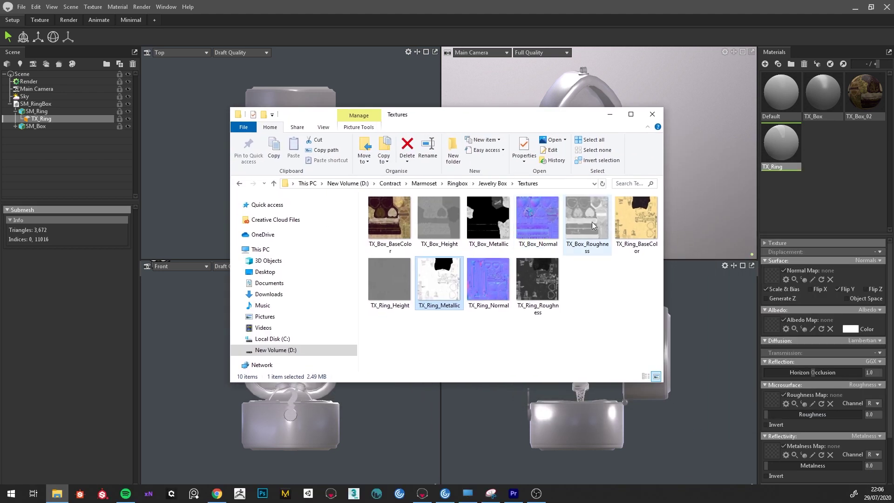
{"action": "left_click", "coordinate": [636, 219]}
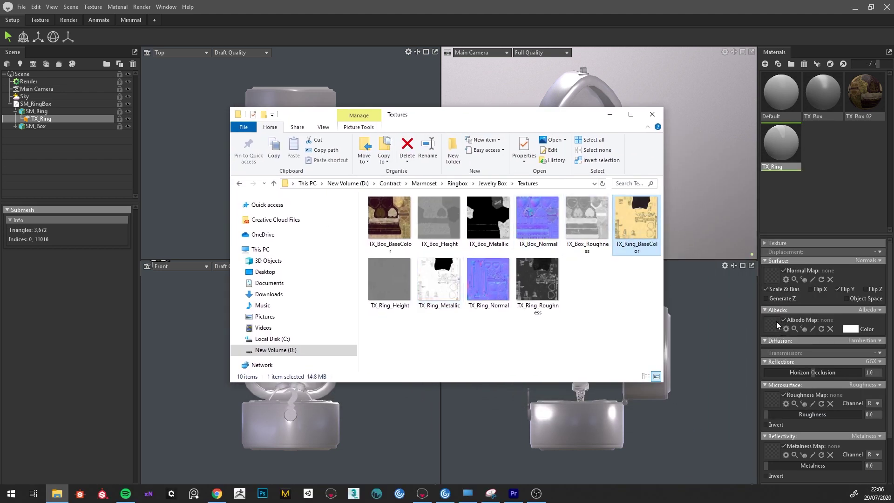
{"action": "left_click", "coordinate": [491, 285]}
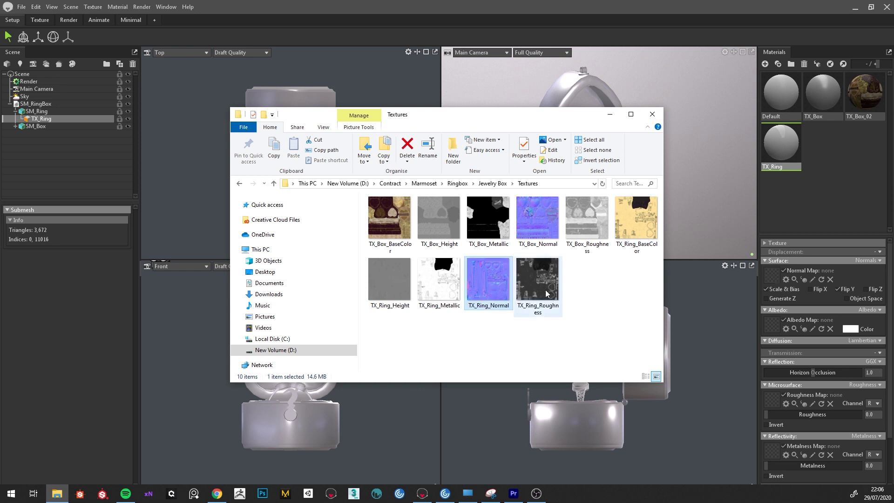
{"action": "left_click", "coordinate": [453, 291]}
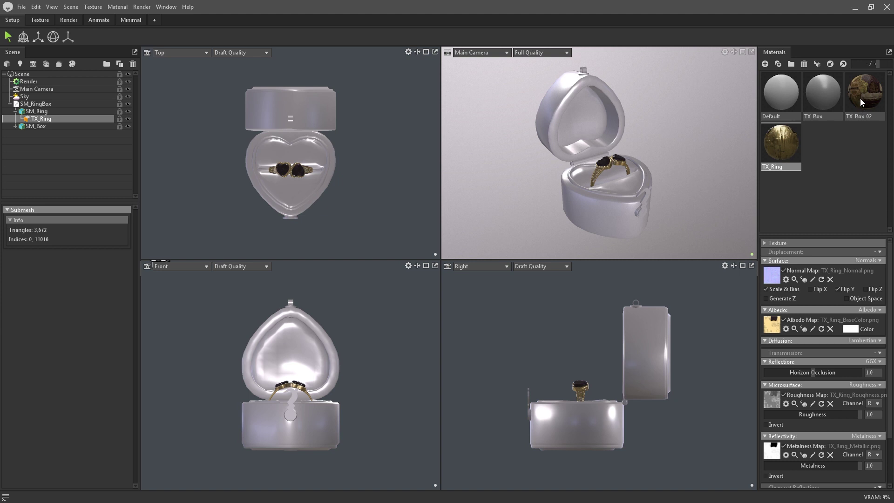
Step: Apply TX_Box_02 to the SM_Box mesh, then shrink and re-enlarge the material thumbnails
{"action": "left_click_drag", "start_coordinate": [859, 99], "coordinate": [604, 202]}
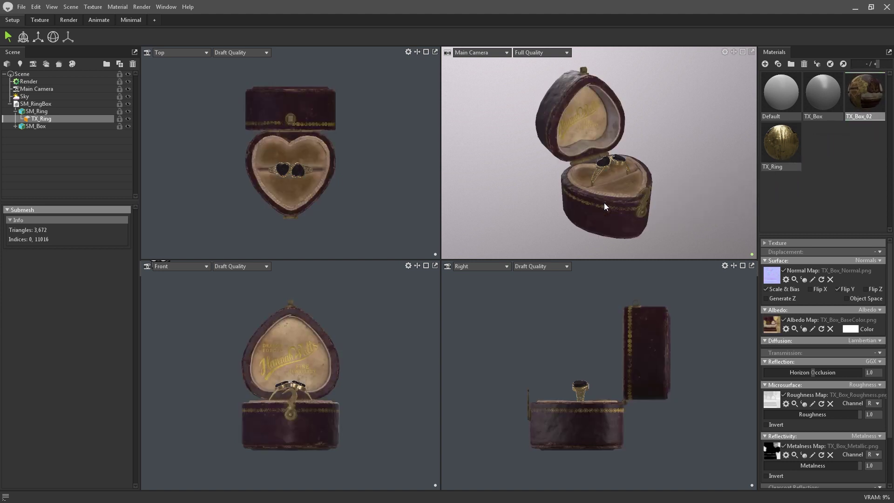
{"action": "key", "text": "ctrl+z"}
{"action": "left_click", "coordinate": [610, 197]}
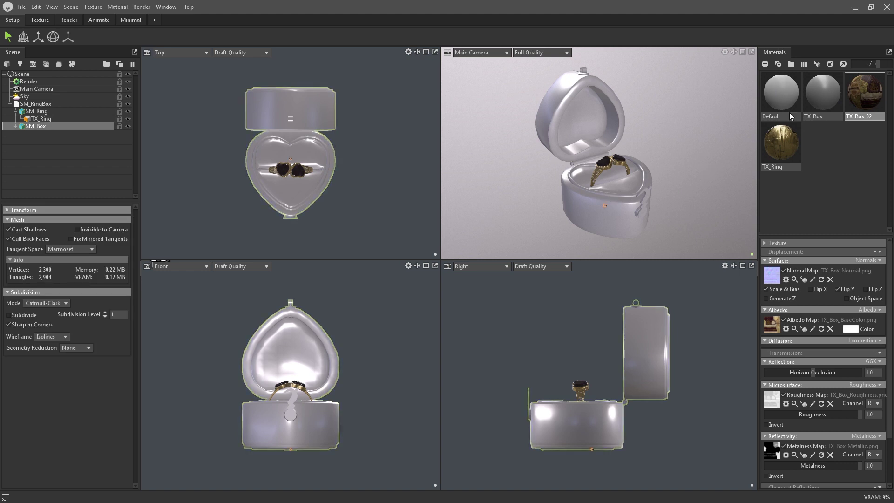
{"action": "left_click", "coordinate": [816, 64]}
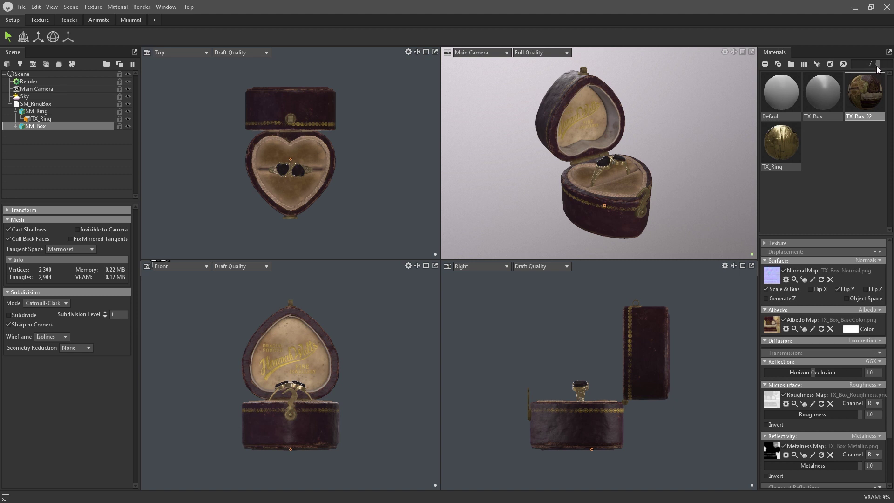
{"action": "left_click_drag", "start_coordinate": [877, 64], "coordinate": [859, 65]}
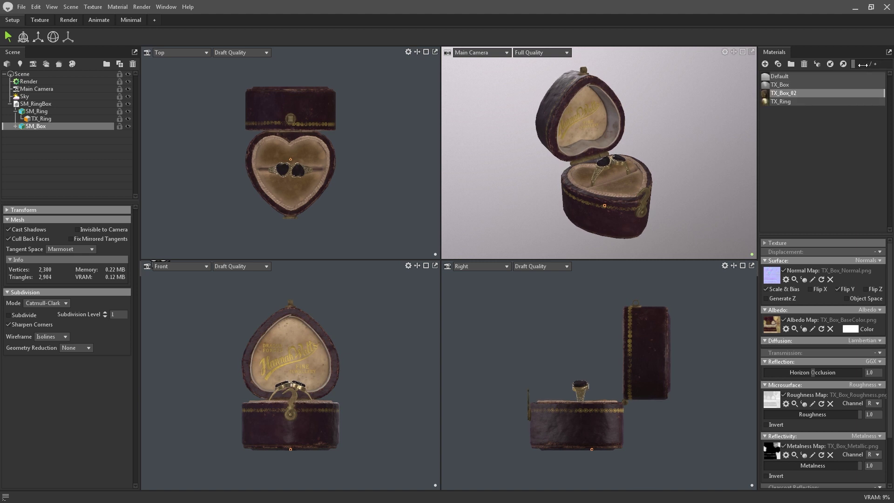
{"action": "left_click_drag", "start_coordinate": [862, 64], "coordinate": [887, 63]}
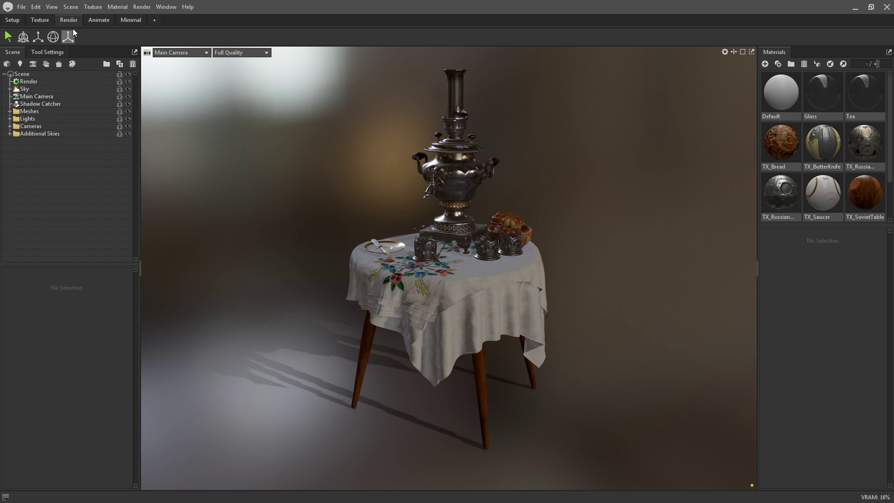
Step: Add a new sky light to the scene
{"action": "left_click", "coordinate": [70, 6]}
{"action": "mouse_move", "coordinate": [116, 18]}
{"action": "left_click", "coordinate": [157, 47]}
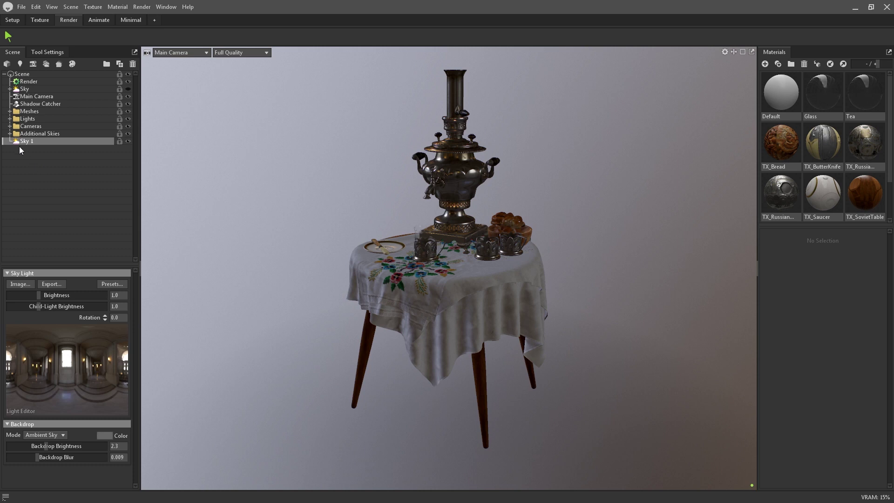
Step: Make Sky 1 the visible sky with brightness 2.3, rotation 3.6 and a shadow-casting sky light
{"action": "left_click", "coordinate": [9, 134]}
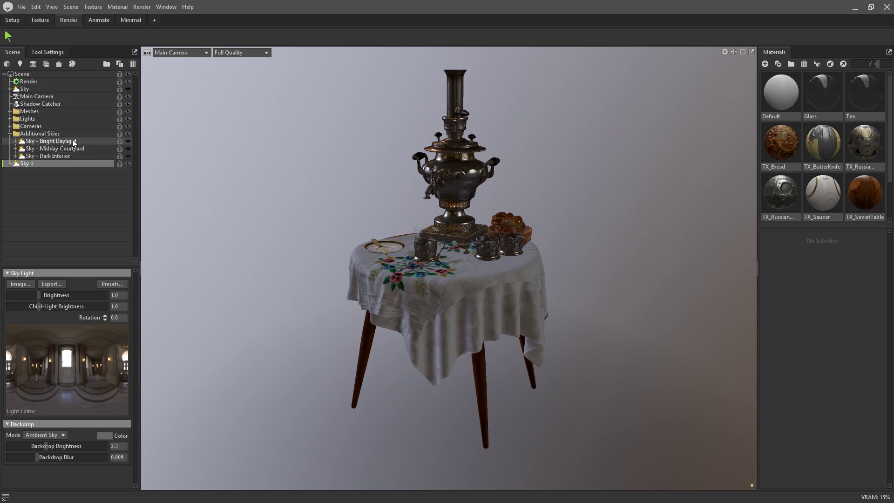
{"action": "left_click", "coordinate": [127, 141]}
{"action": "left_click", "coordinate": [128, 148]}
{"action": "left_click", "coordinate": [128, 156]}
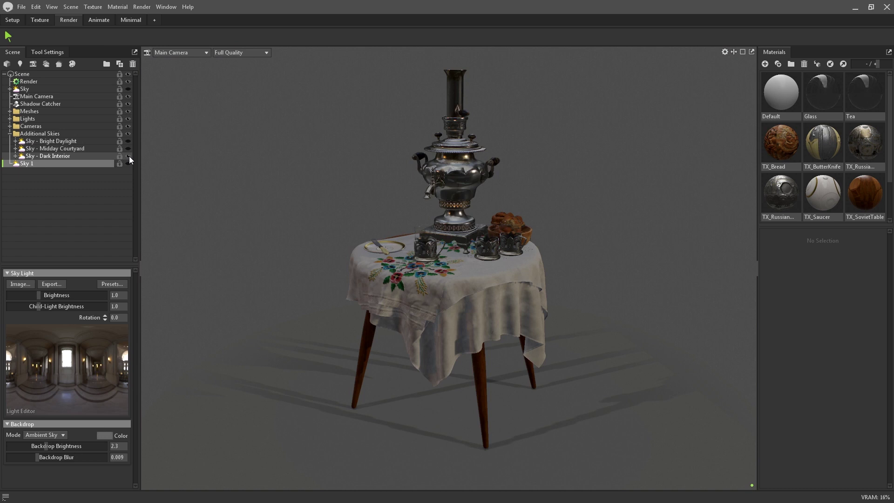
{"action": "left_click", "coordinate": [128, 164]}
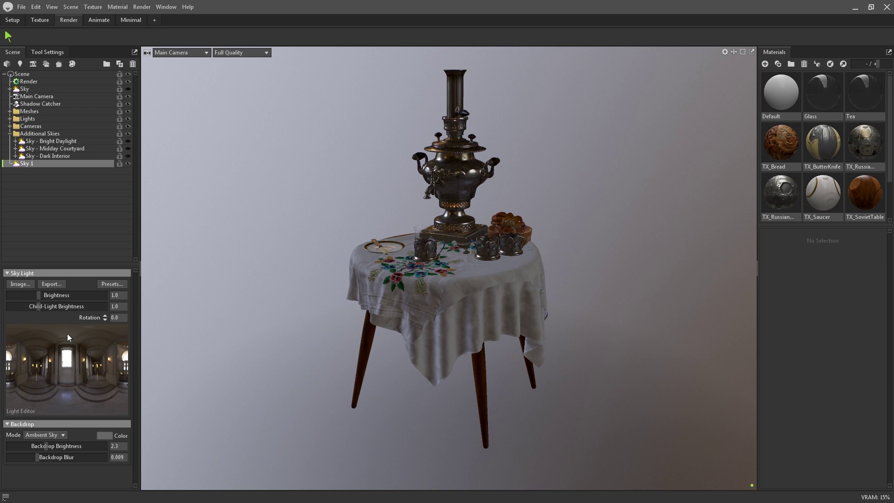
{"action": "left_click", "coordinate": [46, 295]}
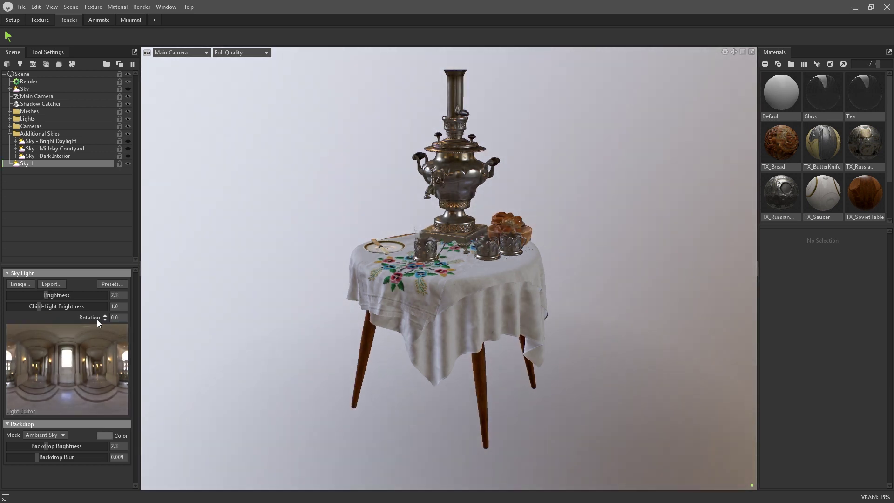
{"action": "left_click_drag", "start_coordinate": [104, 318], "coordinate": [104, 324]}
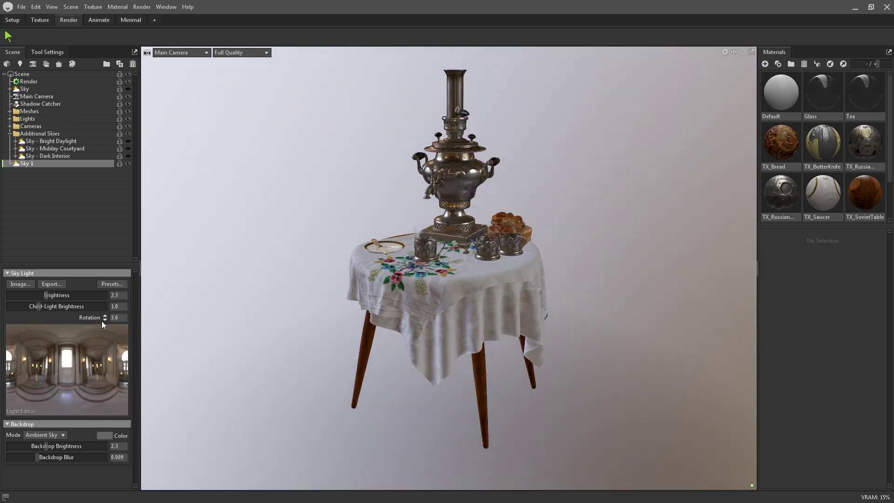
{"action": "left_click", "coordinate": [67, 359]}
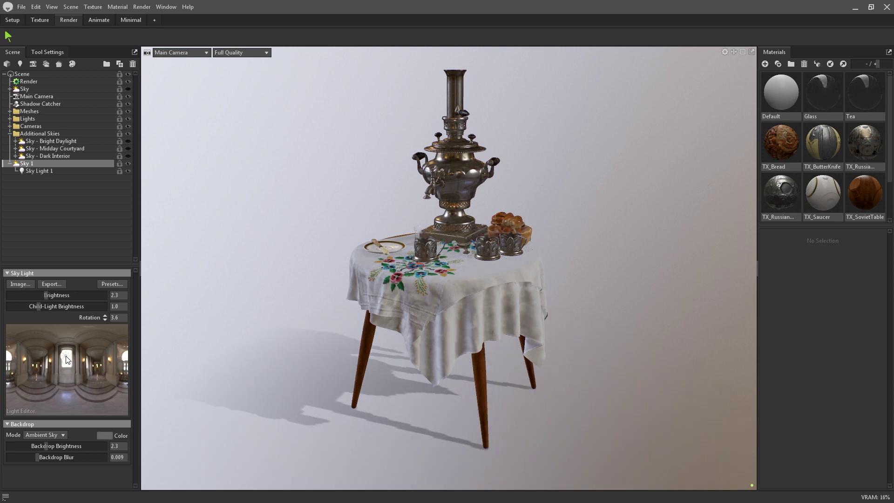
Step: Load Factory_Catwalk_Env as the sky image and rotate it to -34.4
{"action": "left_click", "coordinate": [21, 285]}
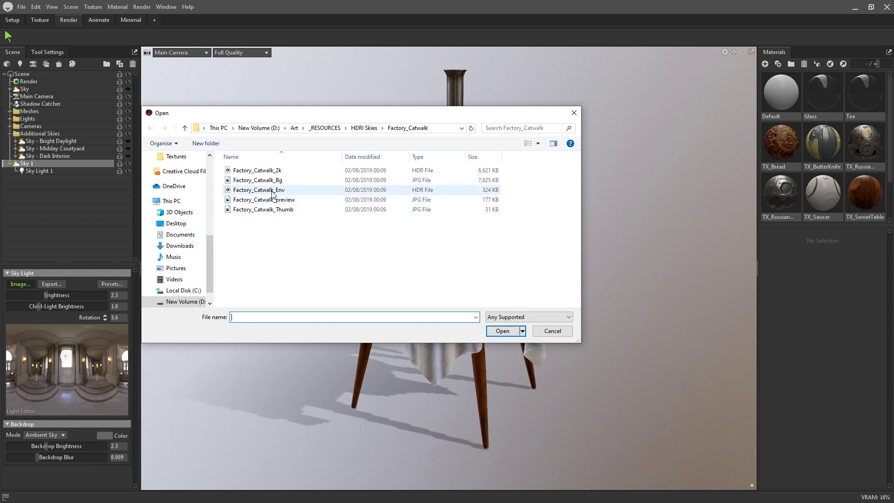
{"action": "double_click", "coordinate": [273, 191]}
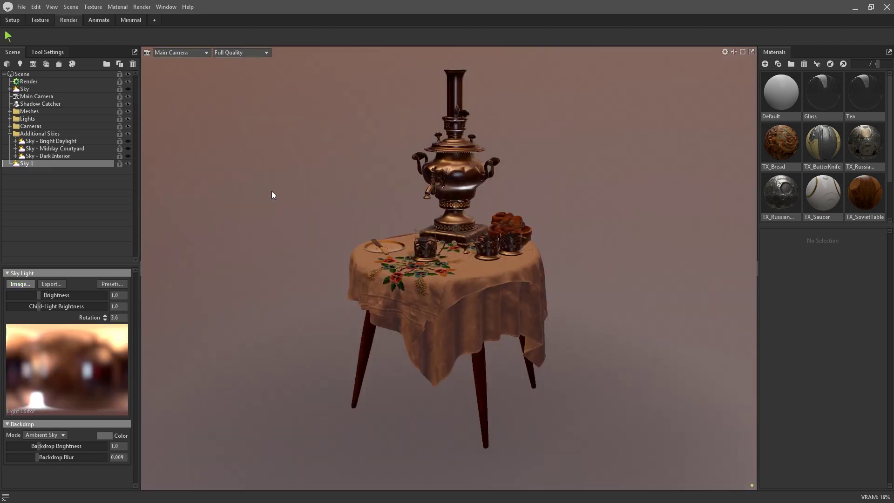
{"action": "left_click_drag", "start_coordinate": [272, 191], "coordinate": [229, 218], "text": "shift"}
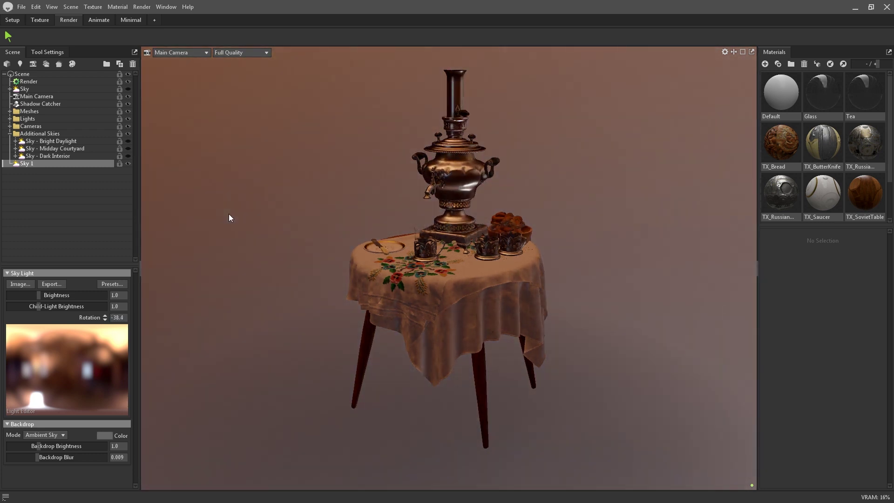
{"action": "left_click_drag", "start_coordinate": [229, 218], "coordinate": [233, 218], "text": "shift"}
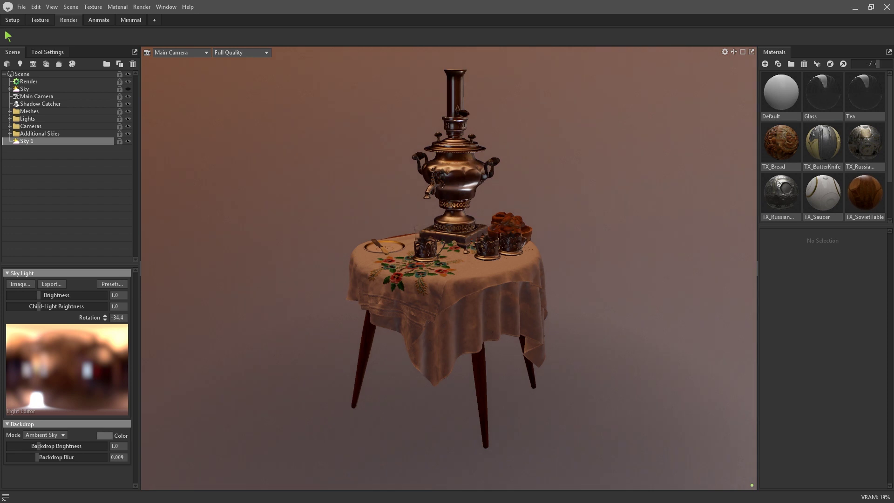
Step: Open the Library, close and reopen it, then dock it below the viewport showing Skies
{"action": "key", "text": "l"}
{"action": "left_click_drag", "start_coordinate": [650, 218], "coordinate": [323, 163]}
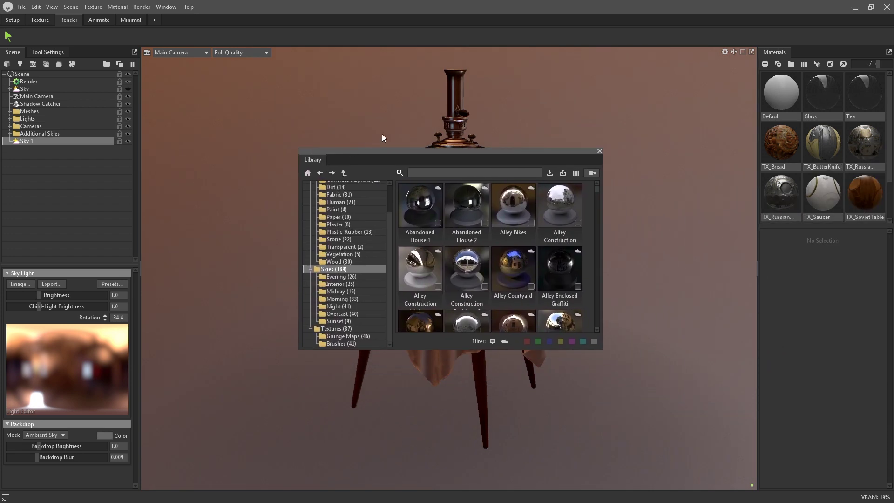
{"action": "left_click", "coordinate": [600, 151]}
{"action": "left_click", "coordinate": [167, 9]}
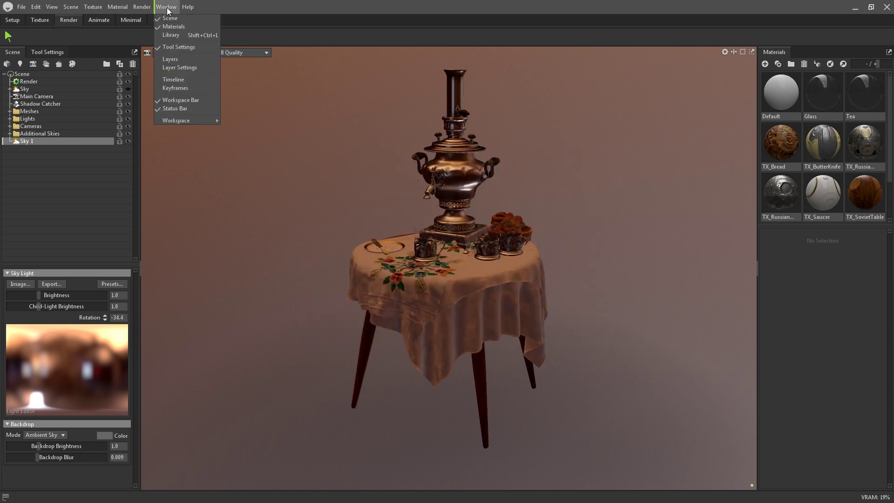
{"action": "left_click", "coordinate": [168, 36]}
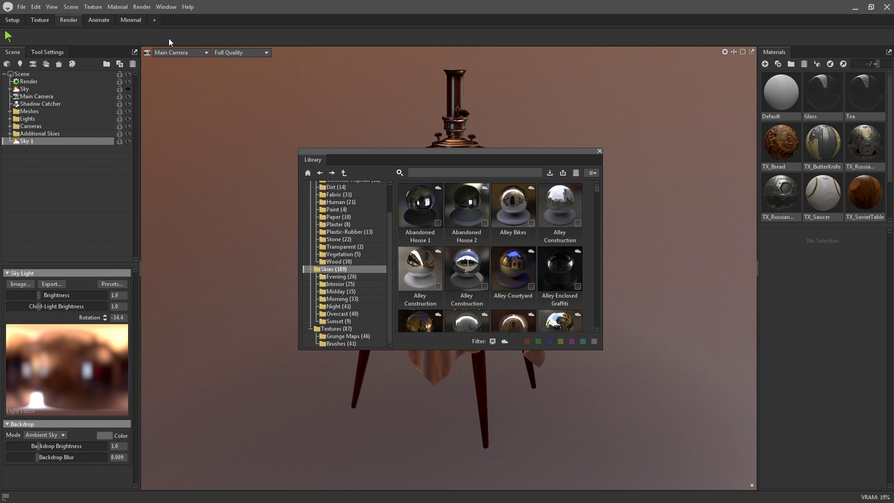
{"action": "left_click", "coordinate": [599, 152]}
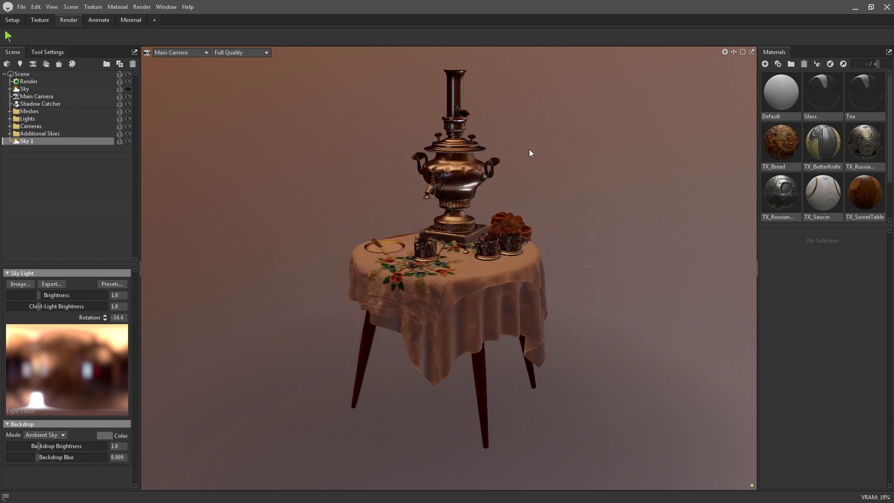
{"action": "left_click", "coordinate": [123, 284]}
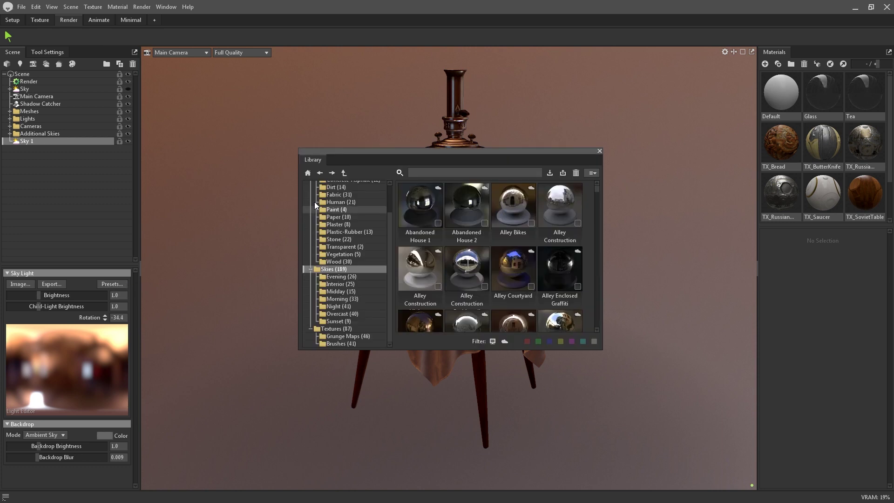
{"action": "left_click_drag", "start_coordinate": [321, 157], "coordinate": [264, 487]}
Step: Browse the Library's collections and sky categories, settling on the Night skies
{"action": "scroll", "coordinate": [234, 414], "scroll_direction": "up", "scroll_amount": 1}
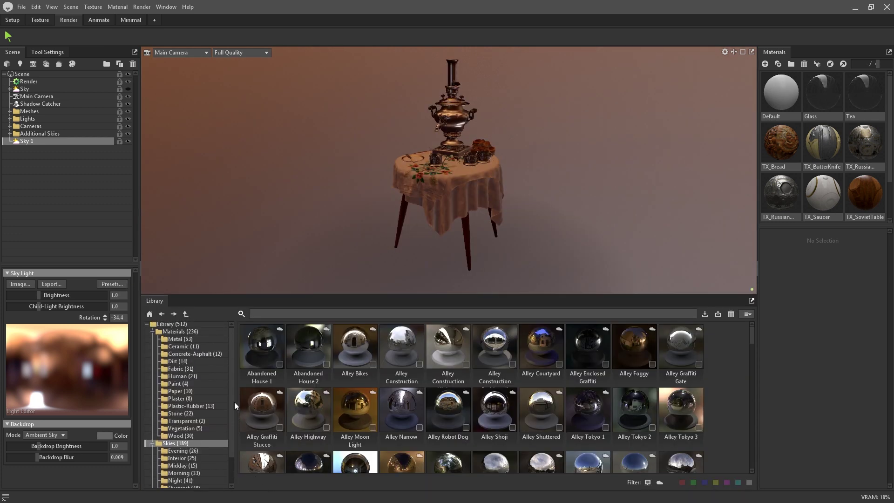
{"action": "left_click", "coordinate": [223, 331]}
{"action": "left_click", "coordinate": [216, 442]}
{"action": "scroll", "coordinate": [216, 442], "scroll_direction": "down", "scroll_amount": 2}
{"action": "left_click", "coordinate": [213, 470]}
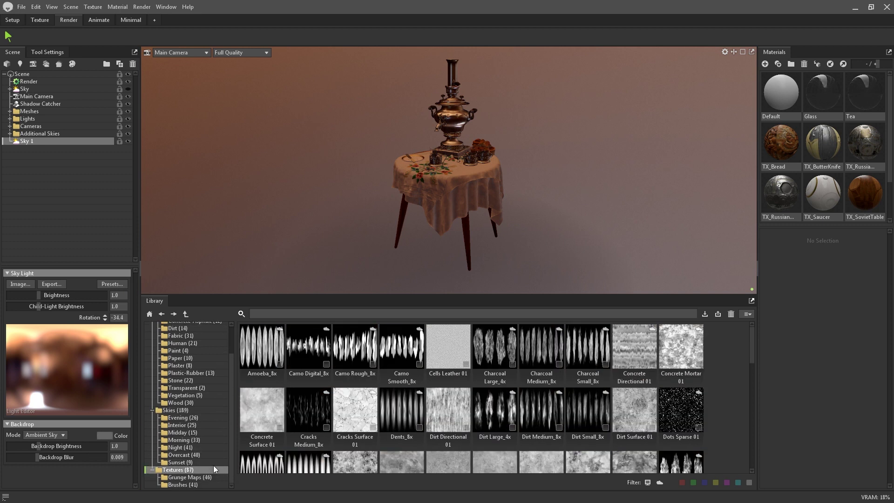
{"action": "left_click", "coordinate": [217, 418]}
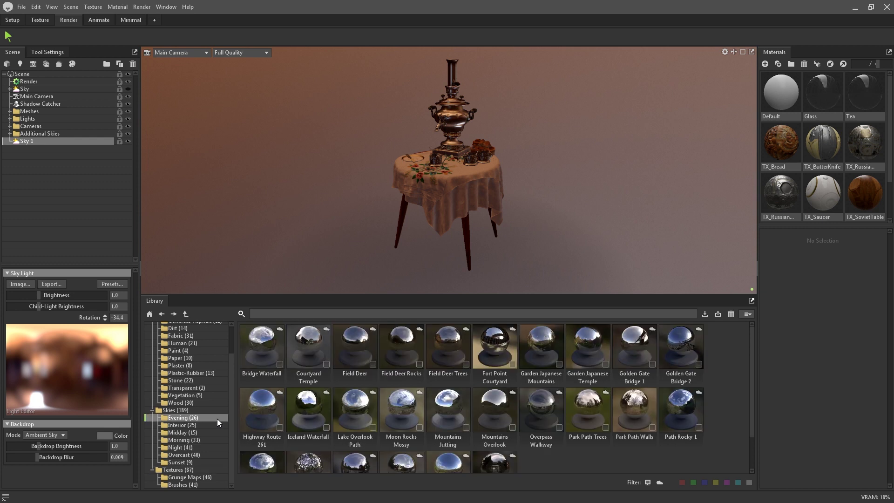
{"action": "left_click", "coordinate": [216, 425]}
{"action": "left_click", "coordinate": [214, 432]}
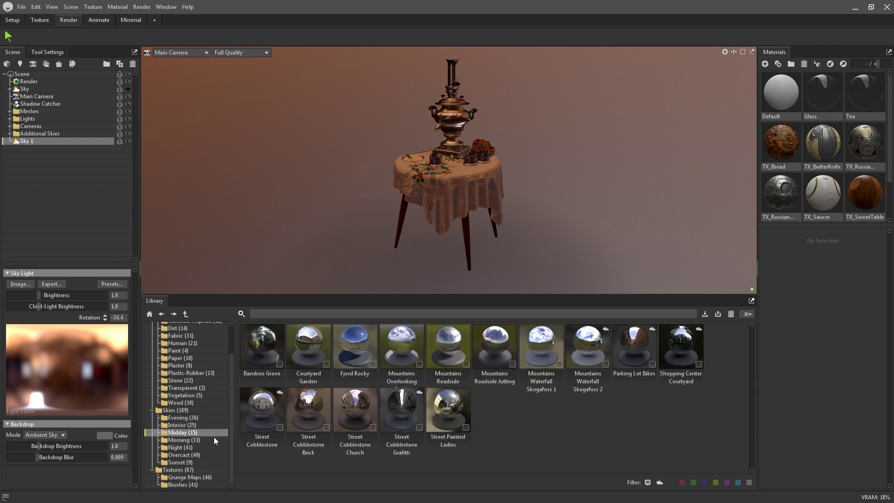
{"action": "left_click", "coordinate": [214, 439]}
{"action": "left_click", "coordinate": [213, 448]}
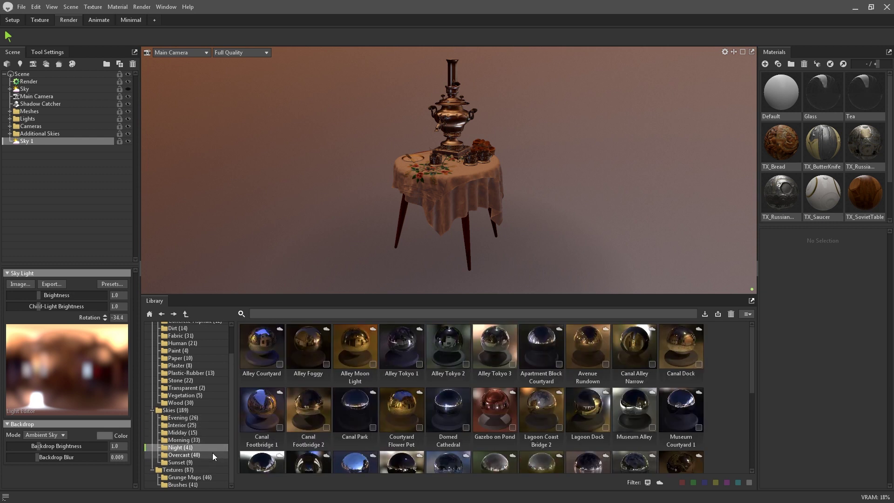
{"action": "left_click", "coordinate": [212, 452]}
{"action": "left_click", "coordinate": [211, 459]}
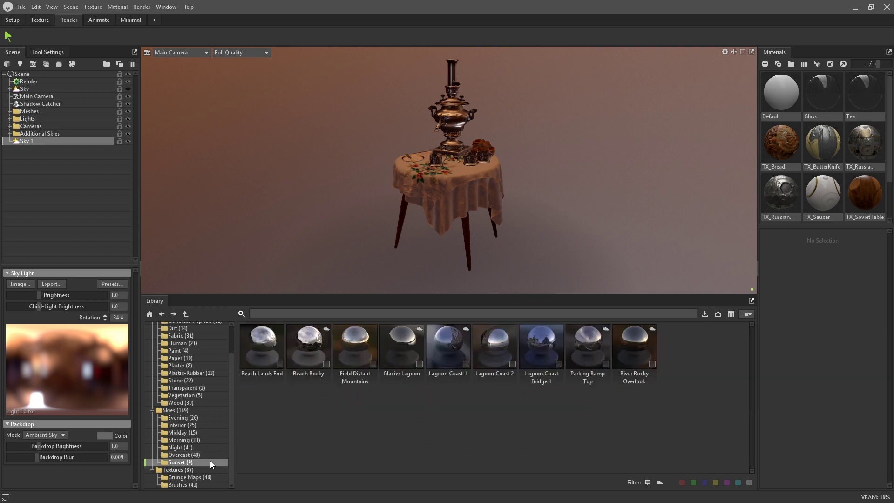
{"action": "left_click", "coordinate": [210, 448]}
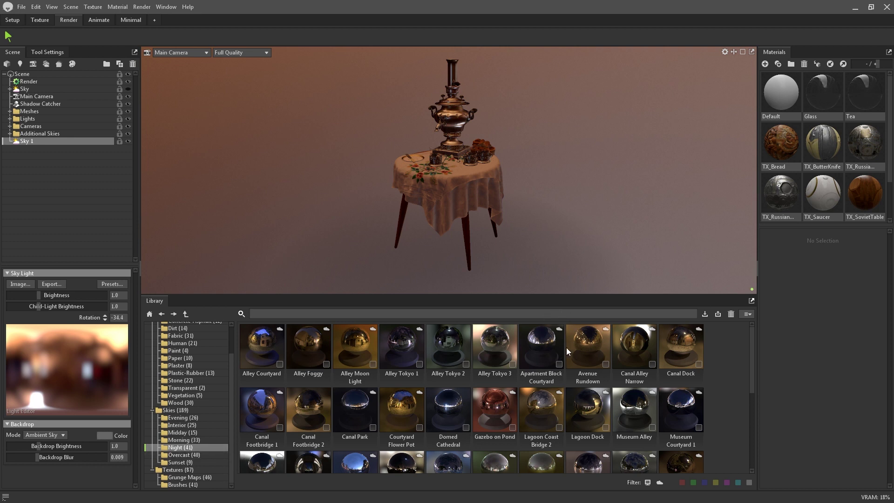
Step: Apply the Apartment Block Courtyard night sky and move the Library away from the viewport
{"action": "left_click", "coordinate": [544, 345]}
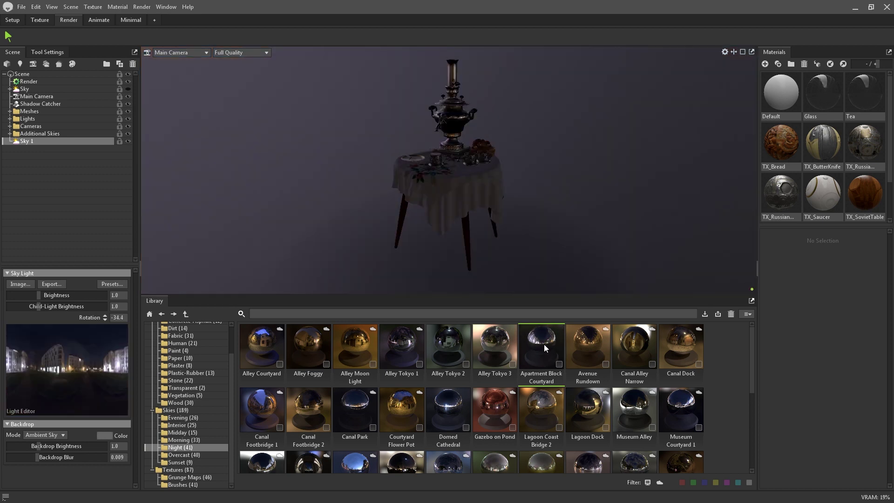
{"action": "left_click", "coordinate": [750, 301]}
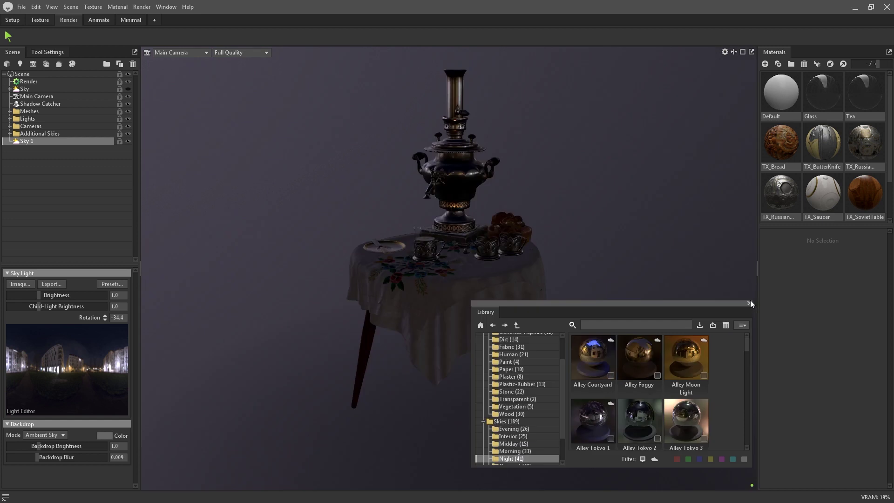
{"action": "left_click_drag", "start_coordinate": [490, 315], "coordinate": [893, 209]}
{"action": "left_click", "coordinate": [863, 238]}
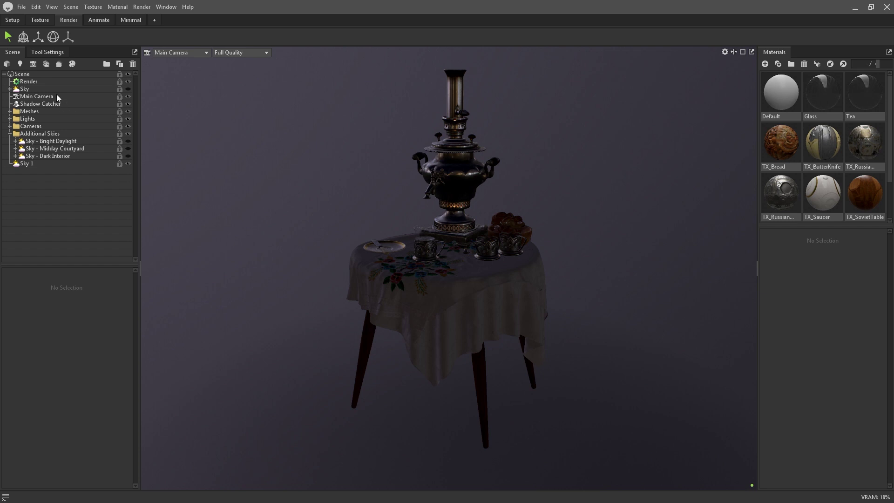
Step: Add a spot light and a directional light to the scene
{"action": "left_click", "coordinate": [21, 62]}
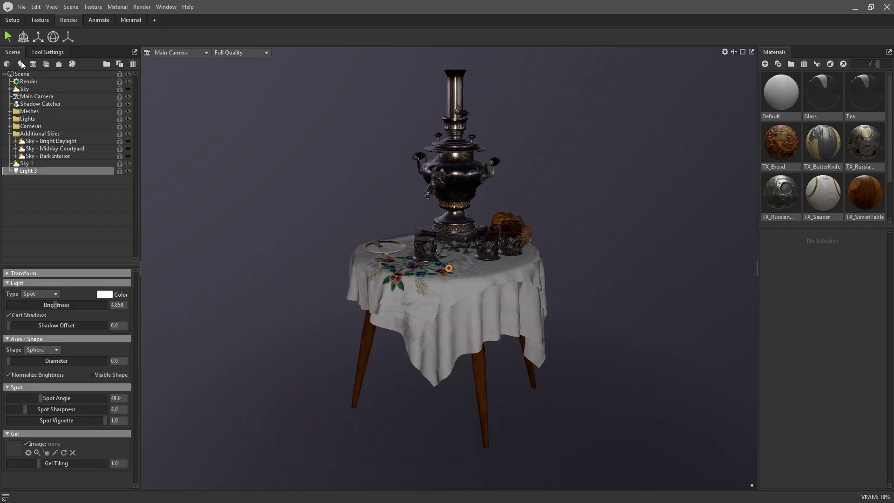
{"action": "left_click", "coordinate": [71, 7]}
{"action": "mouse_move", "coordinate": [135, 18]}
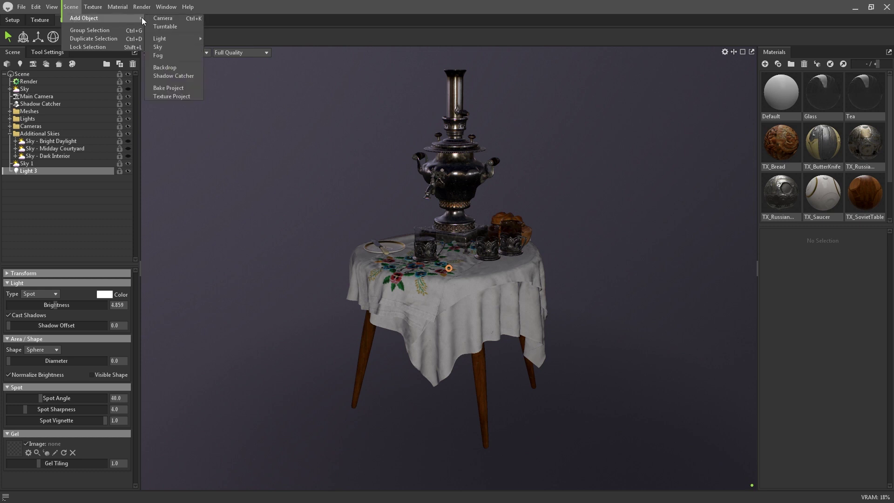
{"action": "mouse_move", "coordinate": [164, 37]}
{"action": "left_click", "coordinate": [222, 39]}
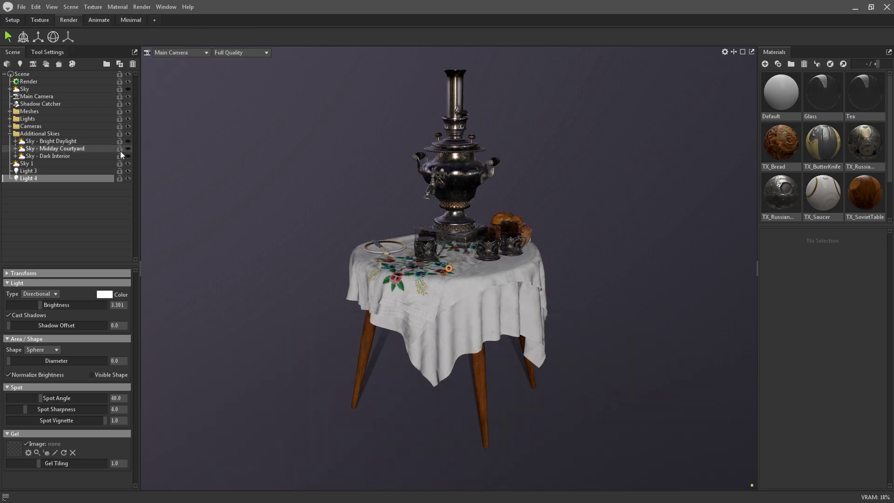
Step: Place a sky light on Sky 1's panorama and drag it to shift the shadows
{"action": "left_click", "coordinate": [98, 162]}
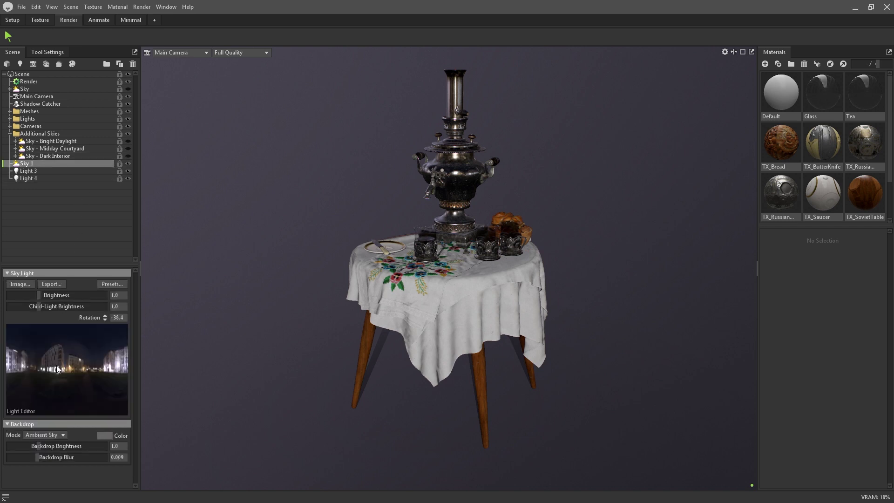
{"action": "left_click", "coordinate": [57, 368]}
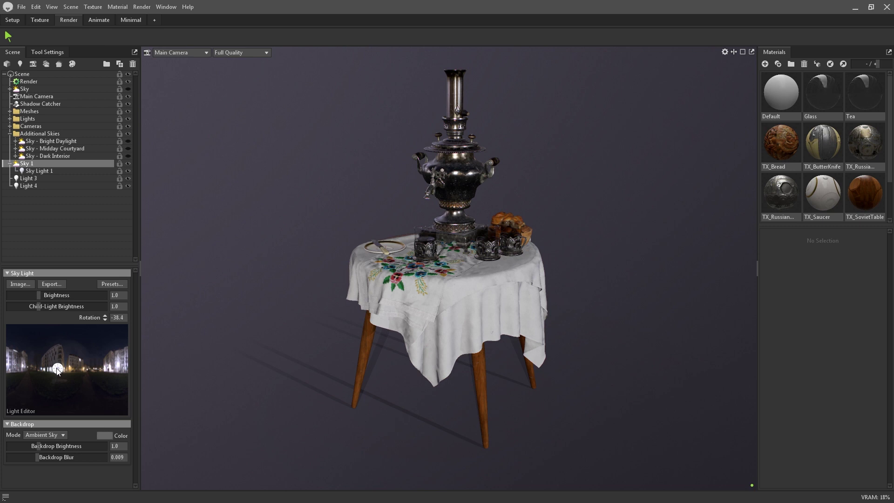
{"action": "left_click_drag", "start_coordinate": [56, 368], "coordinate": [24, 364]}
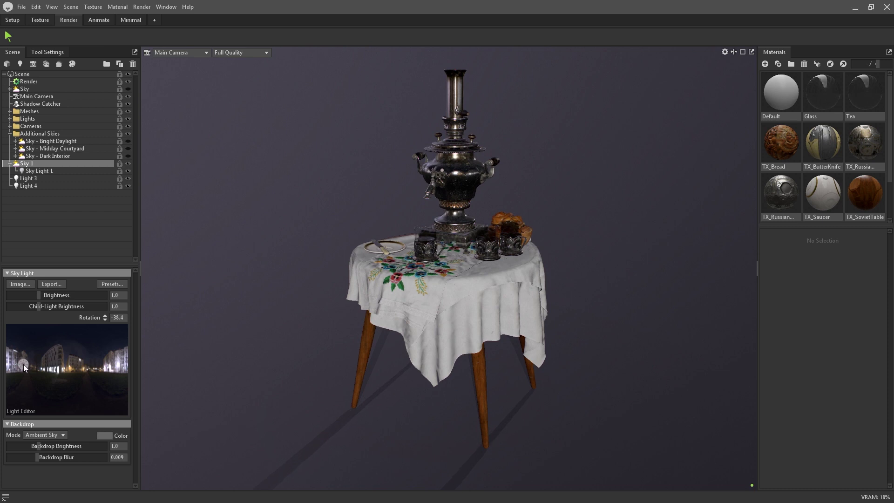
Step: Make Sky Light 1 a directional light with brightness 4.231, pink colour and 51.35 spot angle
{"action": "left_click", "coordinate": [48, 171]}
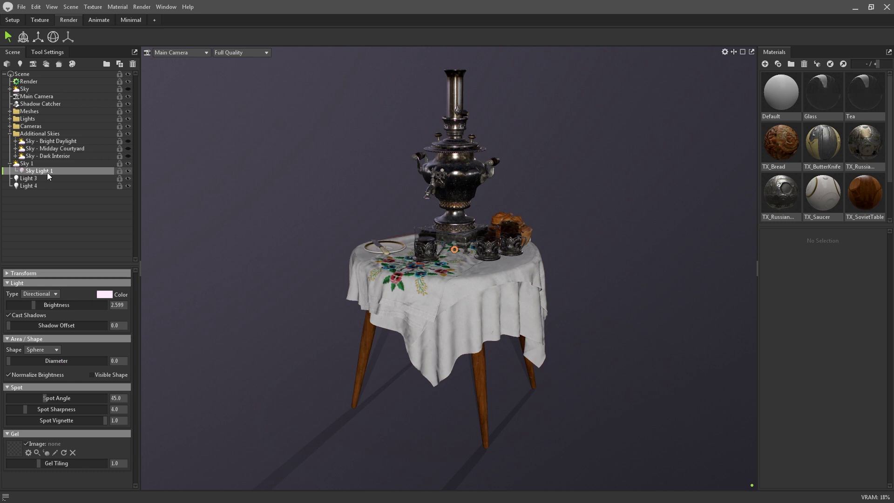
{"action": "left_click", "coordinate": [46, 294]}
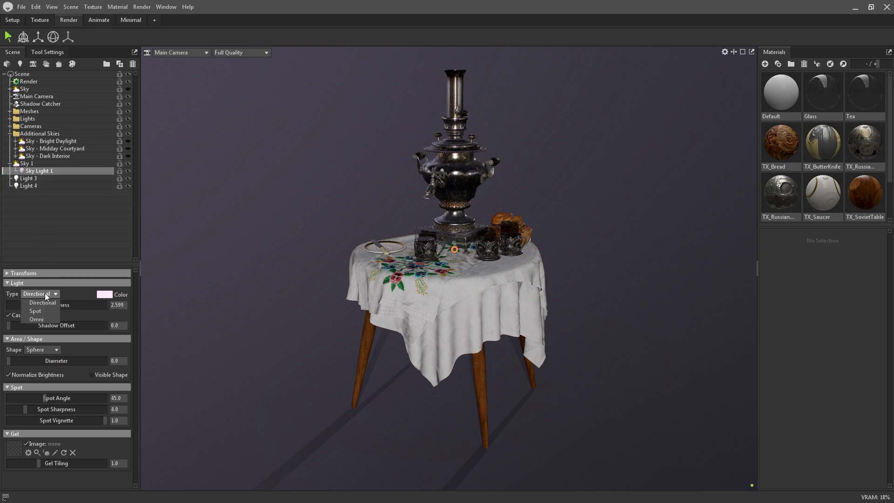
{"action": "left_click", "coordinate": [45, 293]}
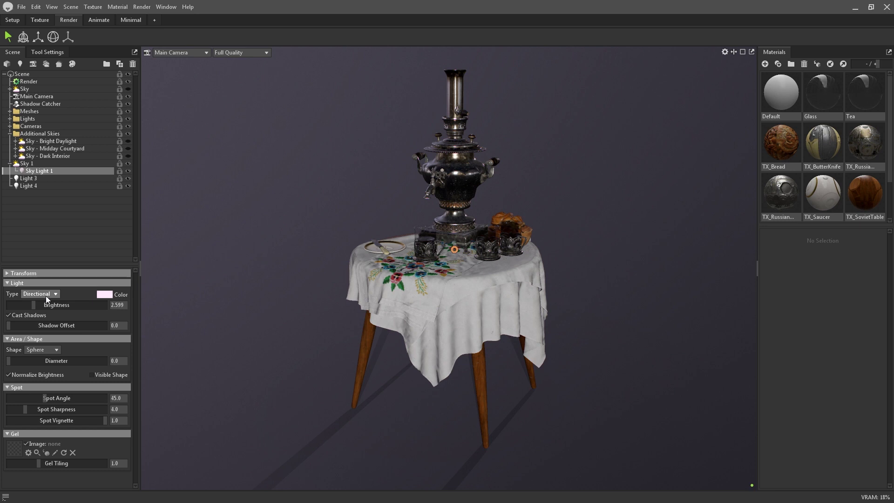
{"action": "left_click_drag", "start_coordinate": [60, 303], "coordinate": [97, 301]}
{"action": "left_click", "coordinate": [100, 297]}
{"action": "left_click_drag", "start_coordinate": [361, 238], "coordinate": [389, 171]}
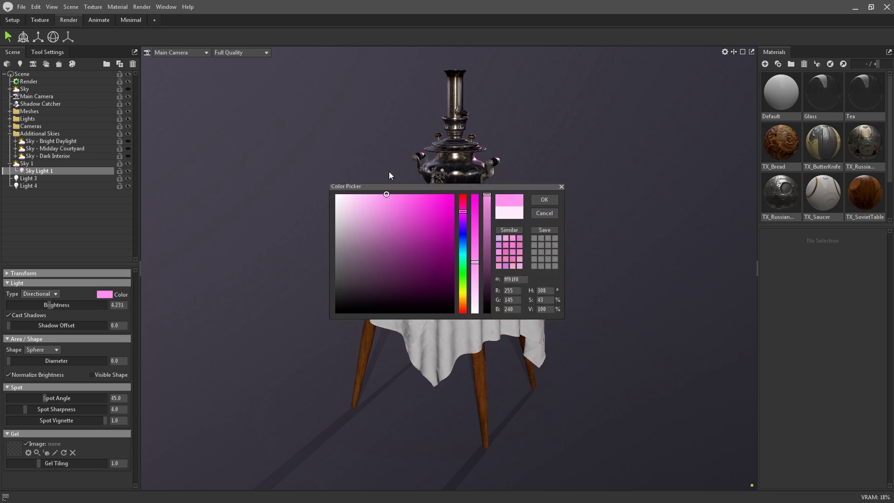
{"action": "left_click", "coordinate": [544, 199]}
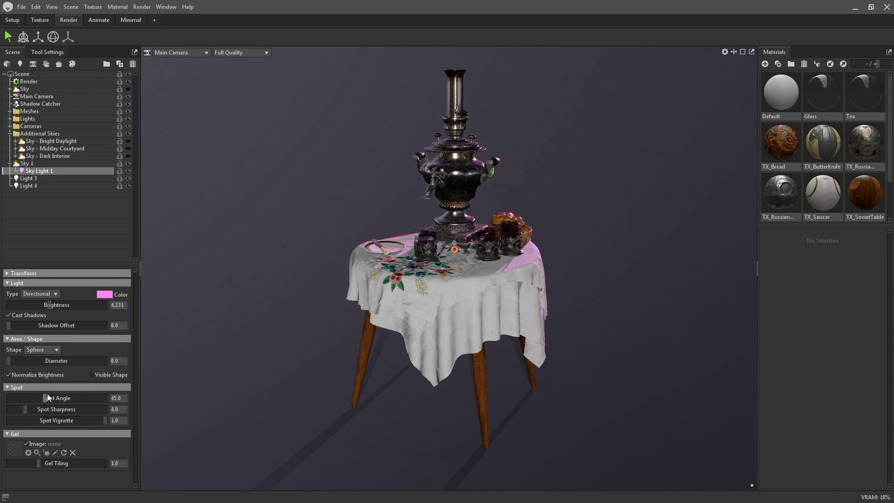
{"action": "left_click_drag", "start_coordinate": [47, 396], "coordinate": [52, 396]}
Step: Nudge the pink light along the X axis, then switch to the Render workspace
{"action": "key", "text": "w"}
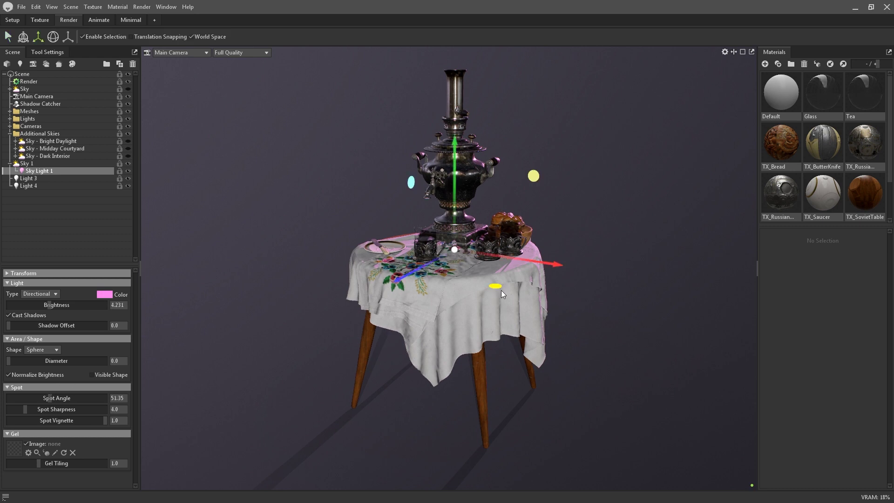
{"action": "left_click_drag", "start_coordinate": [533, 258], "coordinate": [686, 275]}
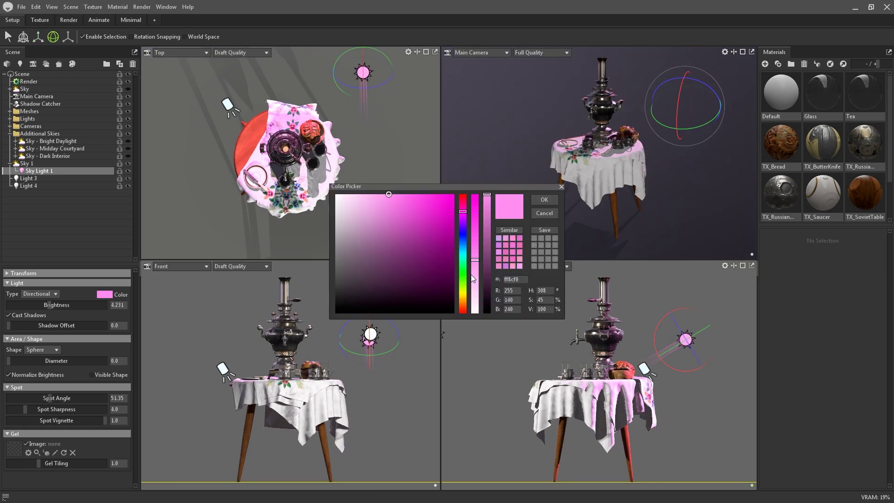
{"action": "left_click", "coordinate": [544, 199]}
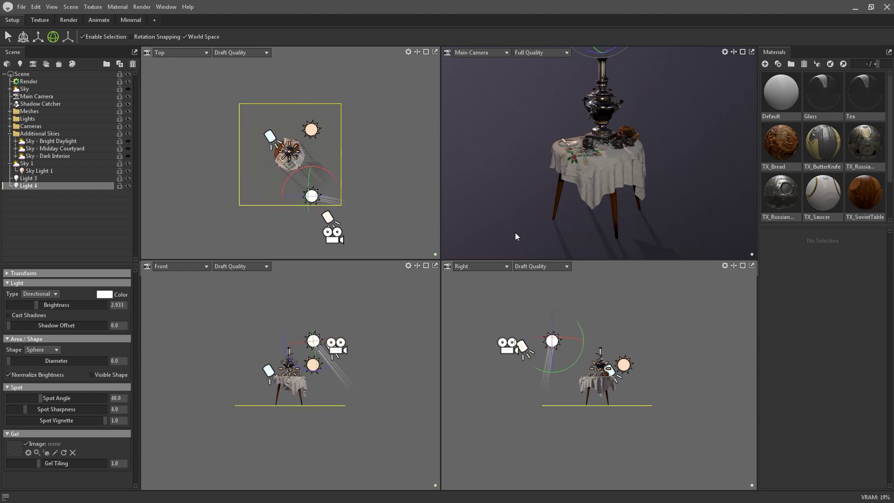
{"action": "left_click", "coordinate": [69, 20]}
{"action": "left_click", "coordinate": [589, 176]}
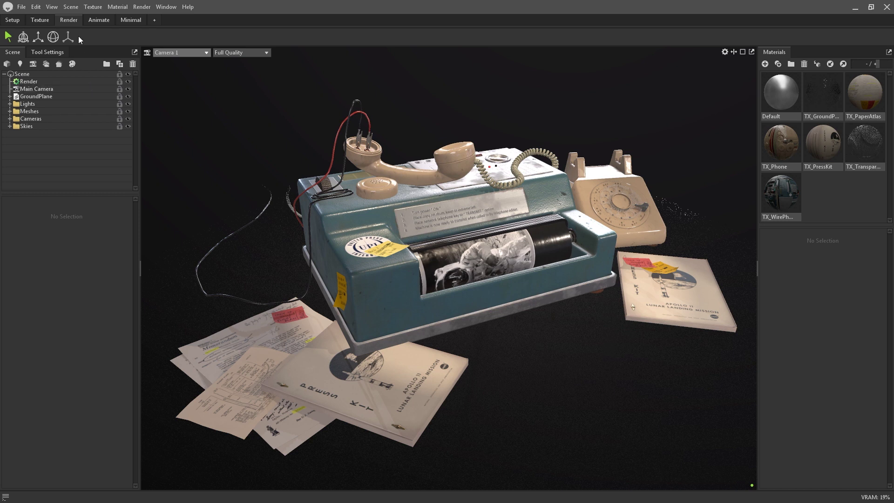
Step: Add two cameras to the fax-machine scene
{"action": "left_click", "coordinate": [70, 6]}
{"action": "mouse_move", "coordinate": [124, 21]}
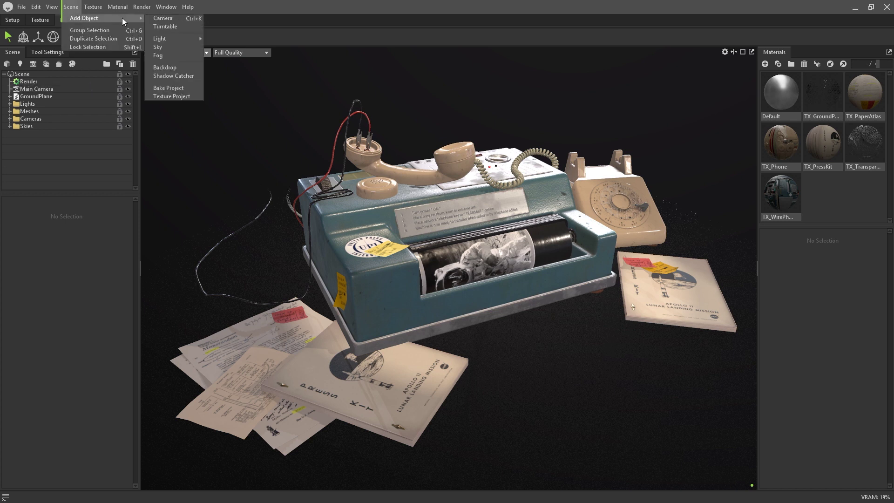
{"action": "left_click", "coordinate": [161, 19]}
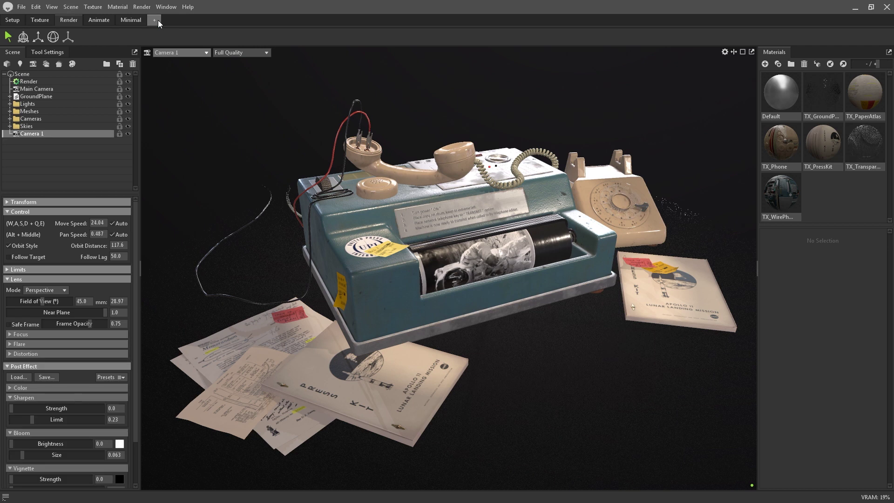
{"action": "left_click", "coordinate": [32, 67]}
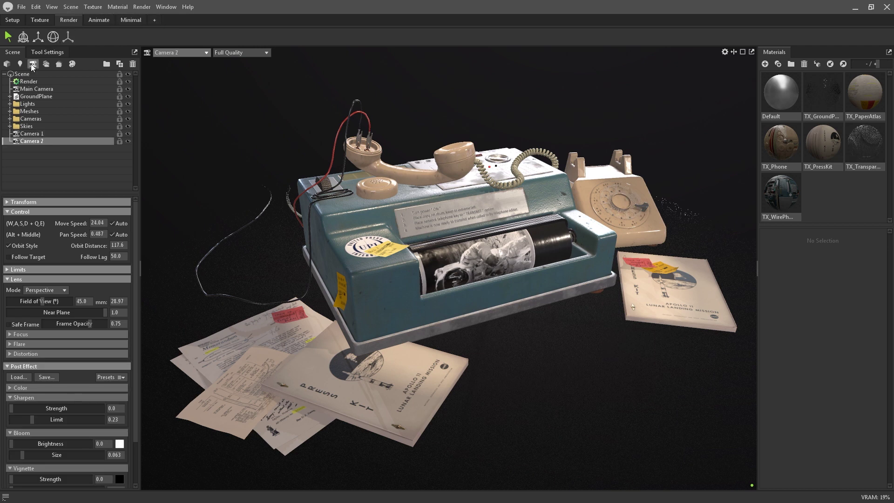
Step: Rename Camera 1 to 'Final Shot' and delete the extra Camera 2
{"action": "double_click", "coordinate": [40, 134]}
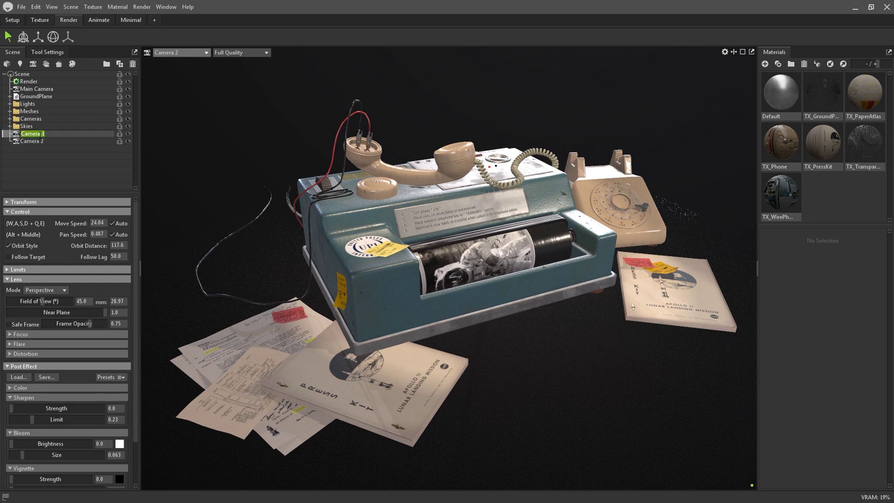
{"action": "type", "text": "Final Shot"}
{"action": "key", "text": "Return"}
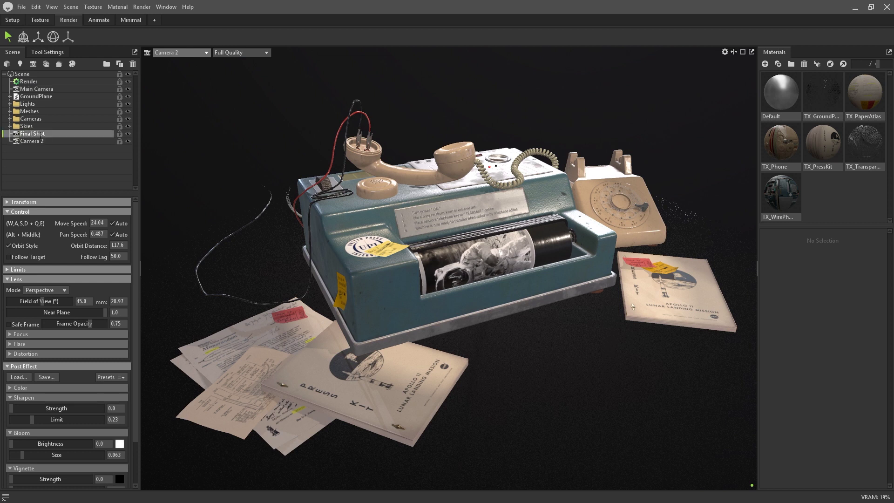
{"action": "left_click", "coordinate": [53, 141]}
{"action": "left_click", "coordinate": [133, 64]}
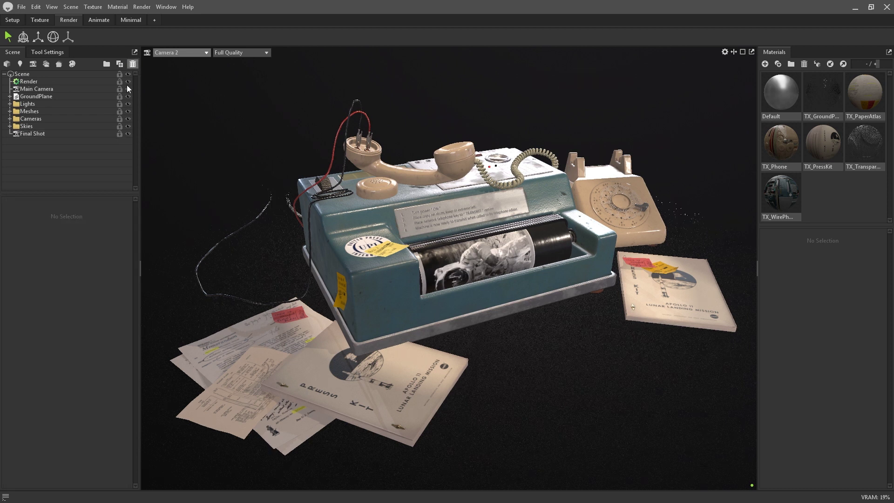
{"action": "left_click", "coordinate": [101, 133]}
{"action": "left_click", "coordinate": [186, 52]}
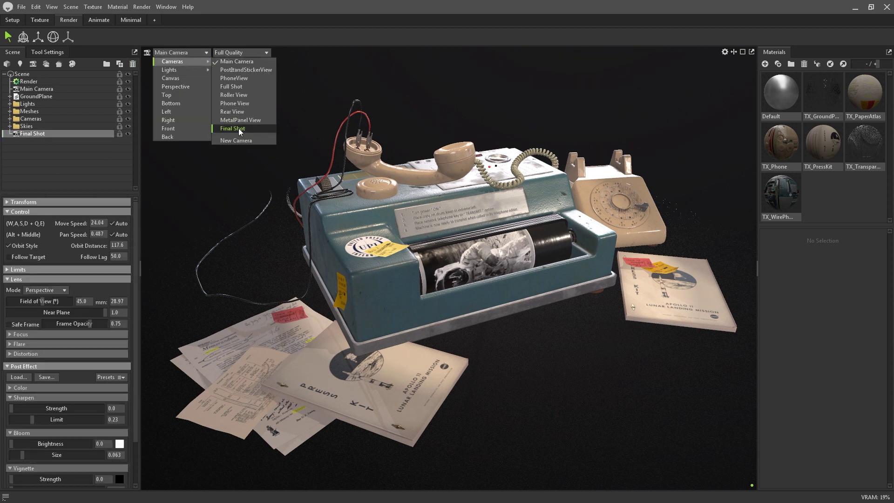
Step: Look through the Final Shot camera in the viewport and briefly check its Limits settings
{"action": "left_click", "coordinate": [238, 129]}
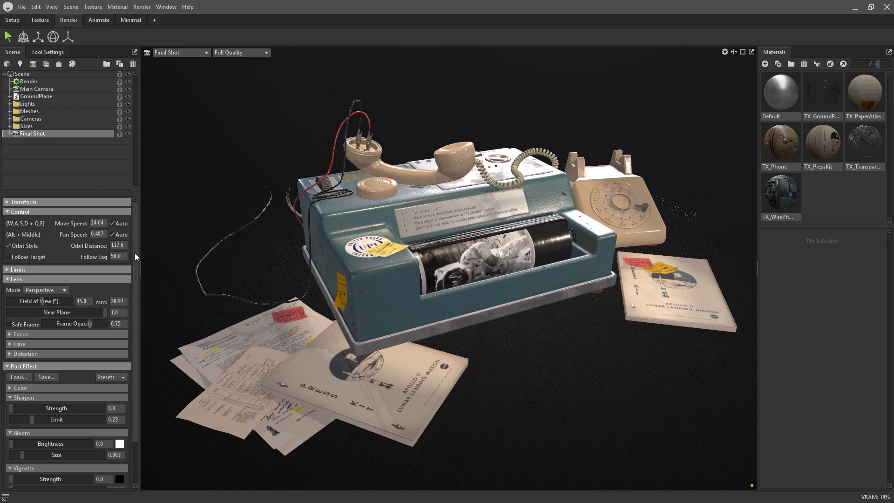
{"action": "scroll", "coordinate": [135, 253], "scroll_direction": "down", "scroll_amount": 2}
{"action": "scroll", "coordinate": [141, 302], "scroll_direction": "up", "scroll_amount": 2}
{"action": "left_click", "coordinate": [10, 269]}
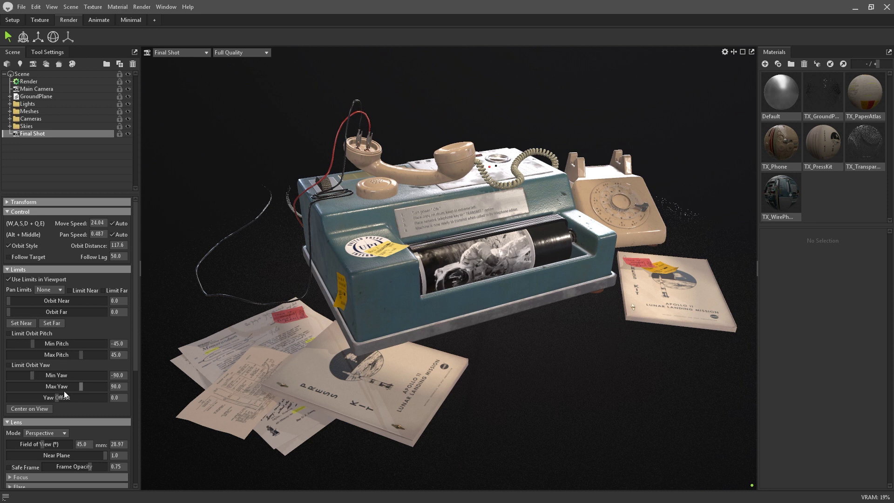
{"action": "left_click", "coordinate": [19, 270]}
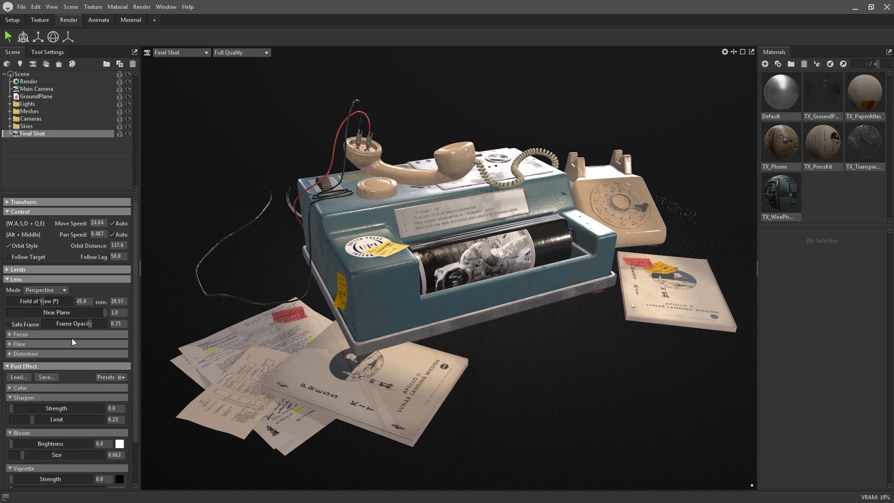
Step: Try orthographic projection on Final Shot, then return to perspective and orbit to an oblique view
{"action": "left_click", "coordinate": [38, 288]}
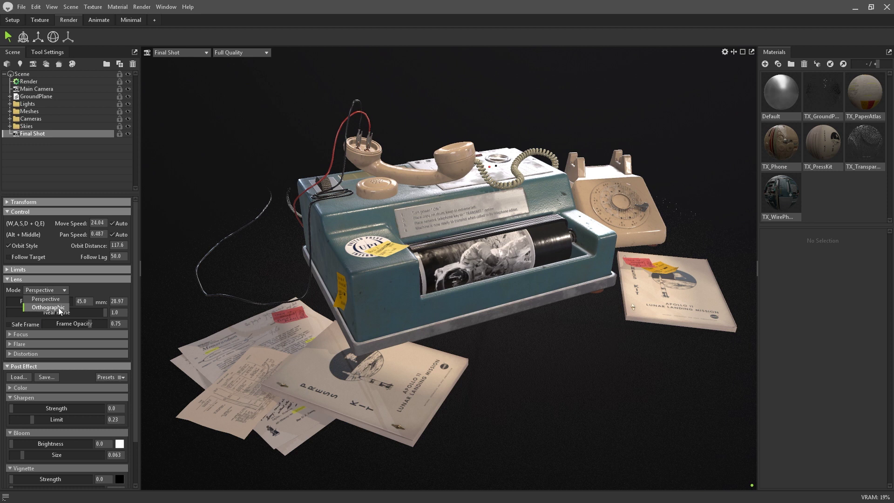
{"action": "left_click", "coordinate": [49, 307]}
{"action": "left_click_drag", "start_coordinate": [443, 248], "coordinate": [458, 320]}
{"action": "scroll", "coordinate": [465, 298], "scroll_direction": "up", "scroll_amount": 5}
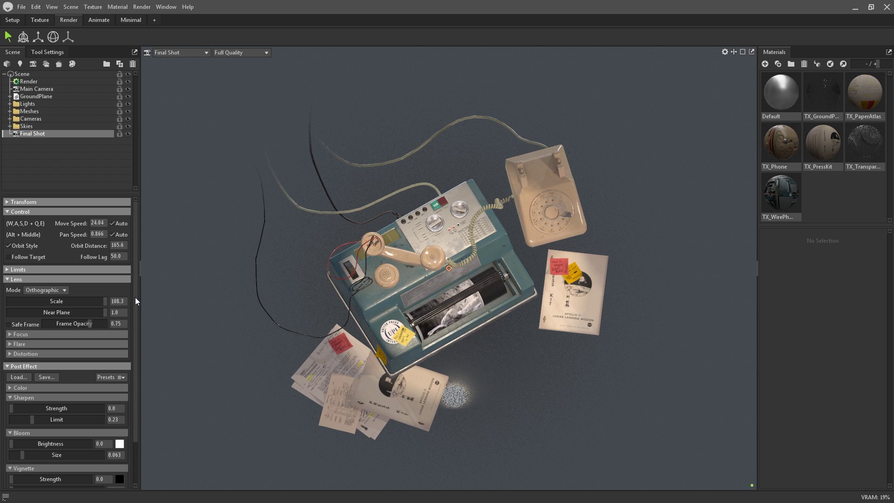
{"action": "left_click", "coordinate": [67, 289]}
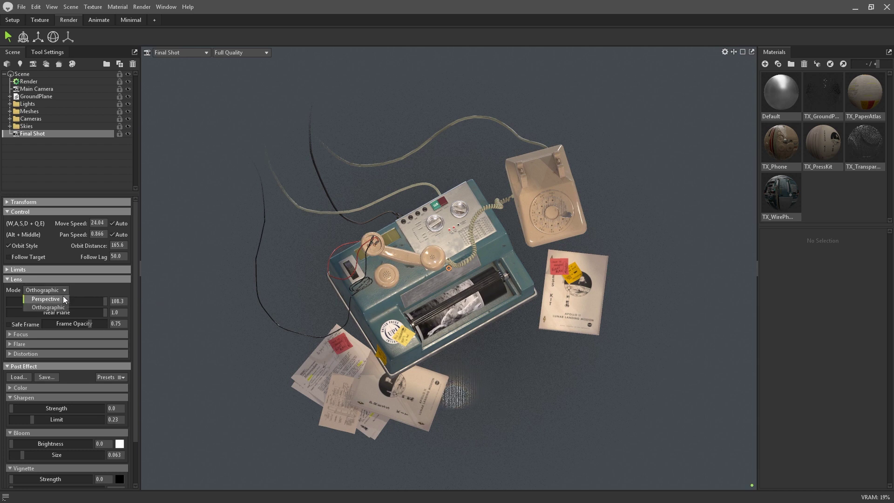
{"action": "left_click", "coordinate": [63, 299]}
{"action": "scroll", "coordinate": [454, 340], "scroll_direction": "up", "scroll_amount": 5}
{"action": "left_click_drag", "start_coordinate": [455, 340], "coordinate": [500, 253]}
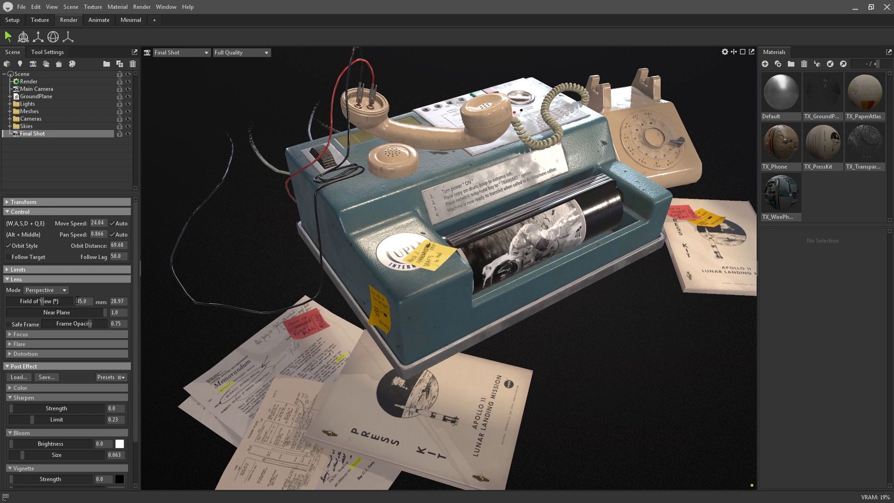
Step: Set Final Shot's field of view to 35 degrees and orbit around the fax machine
{"action": "mouse_move", "coordinate": [41, 302]}
{"action": "left_mouse_down"}
{"action": "mouse_move", "coordinate": [60, 303]}
{"action": "mouse_move", "coordinate": [45, 303]}
{"action": "left_mouse_up"}
{"action": "left_click", "coordinate": [75, 302]}
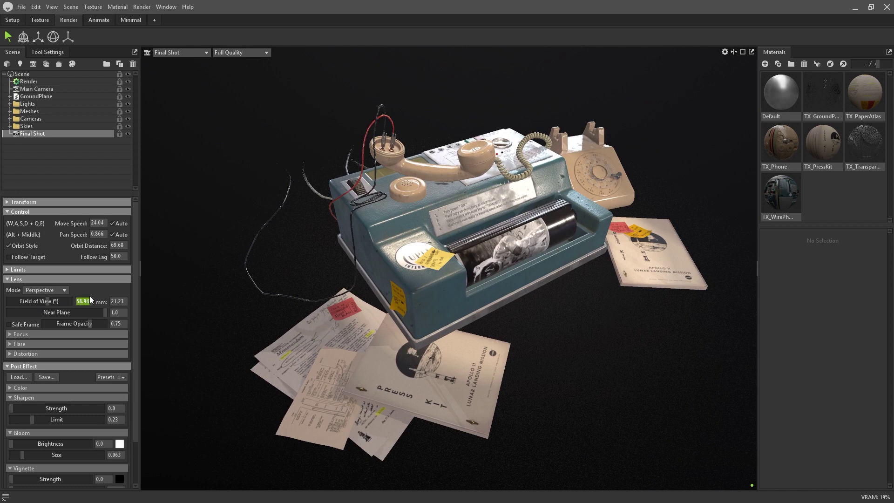
{"action": "type", "text": "35"}
{"action": "key", "text": "Return"}
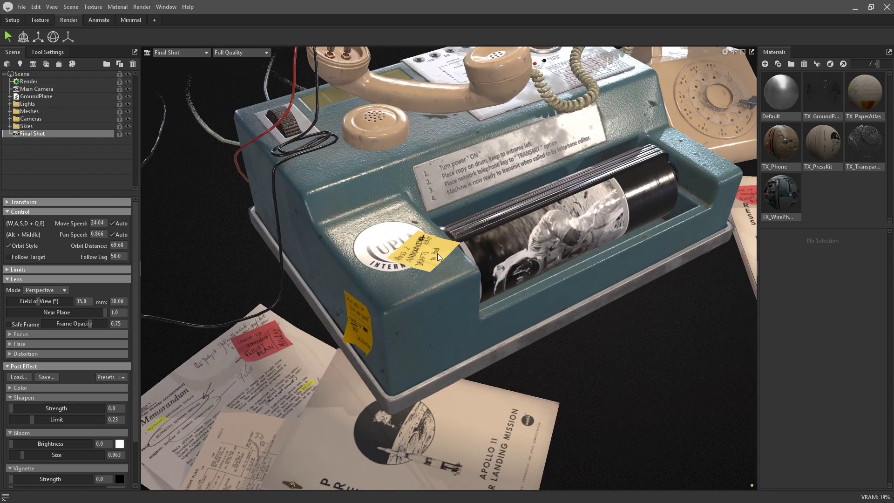
{"action": "left_click_drag", "start_coordinate": [446, 252], "coordinate": [483, 260]}
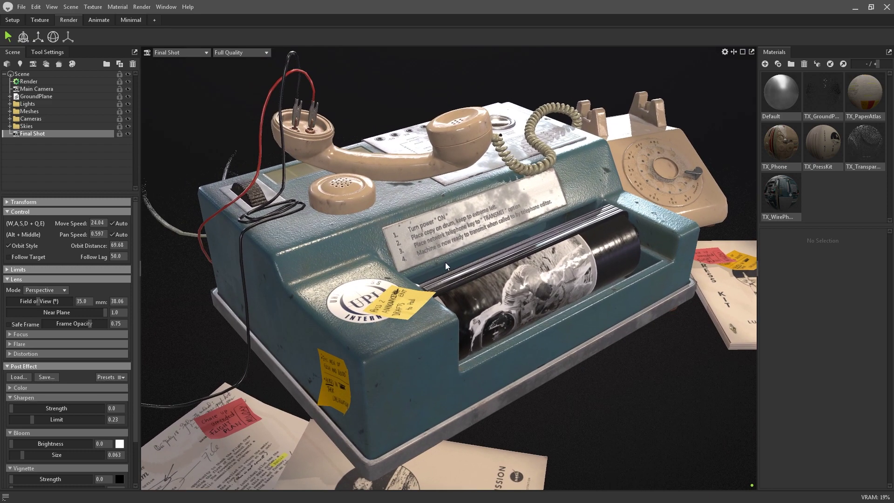
Step: Enable the safe frame at opacity 1.0 and move the camera closer to orbit distance 62.4
{"action": "left_click", "coordinate": [28, 324]}
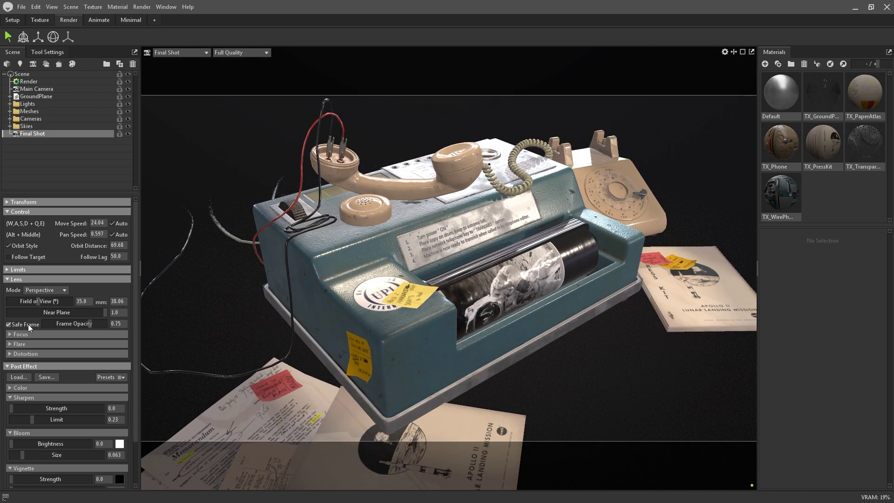
{"action": "left_click_drag", "start_coordinate": [88, 322], "coordinate": [107, 323]}
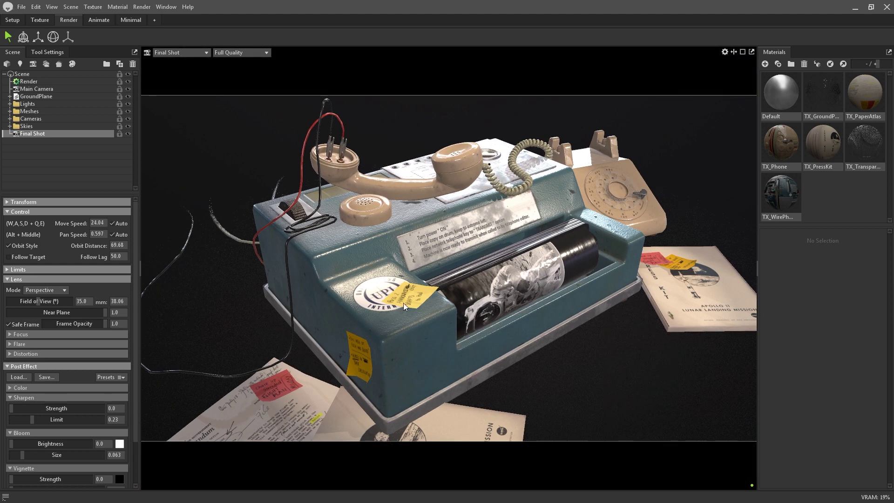
{"action": "mouse_move", "coordinate": [415, 298]}
{"action": "left_mouse_down"}
{"action": "mouse_move", "coordinate": [426, 303]}
{"action": "mouse_move", "coordinate": [420, 295]}
{"action": "left_mouse_up"}
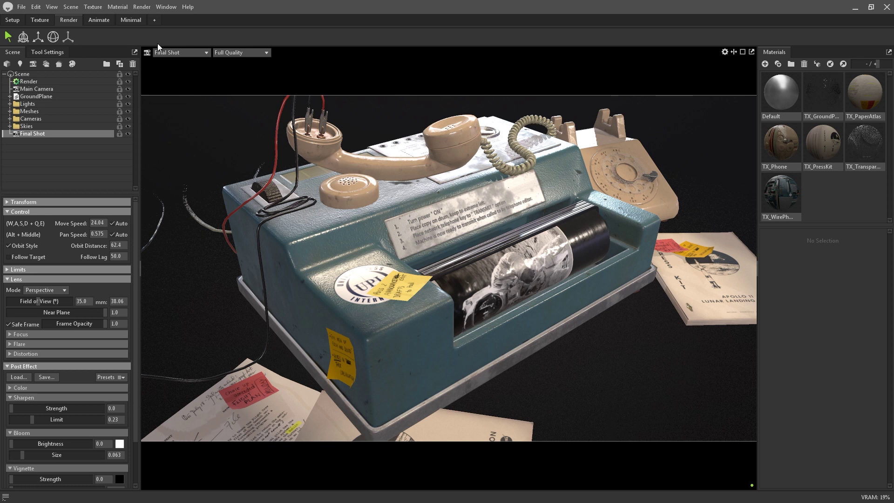
Step: Set the render image resolution to 800 x 600, then select the Final Shot camera
{"action": "left_click", "coordinate": [142, 7]}
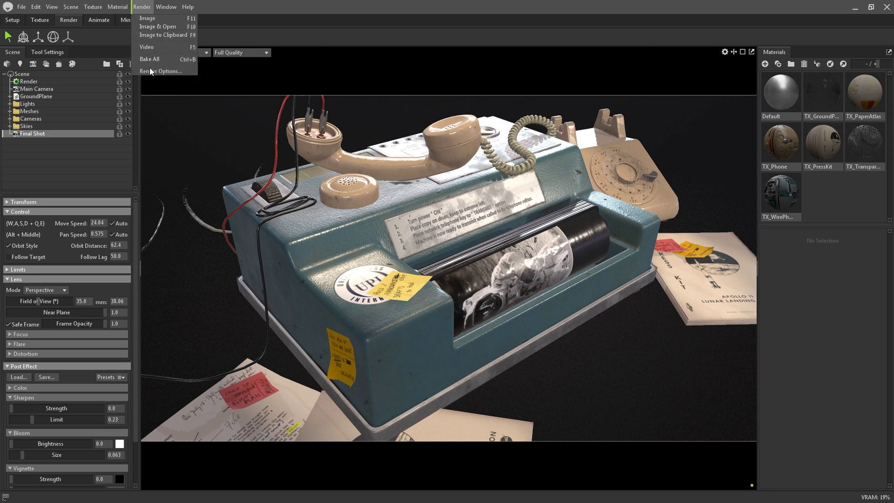
{"action": "left_click", "coordinate": [89, 81]}
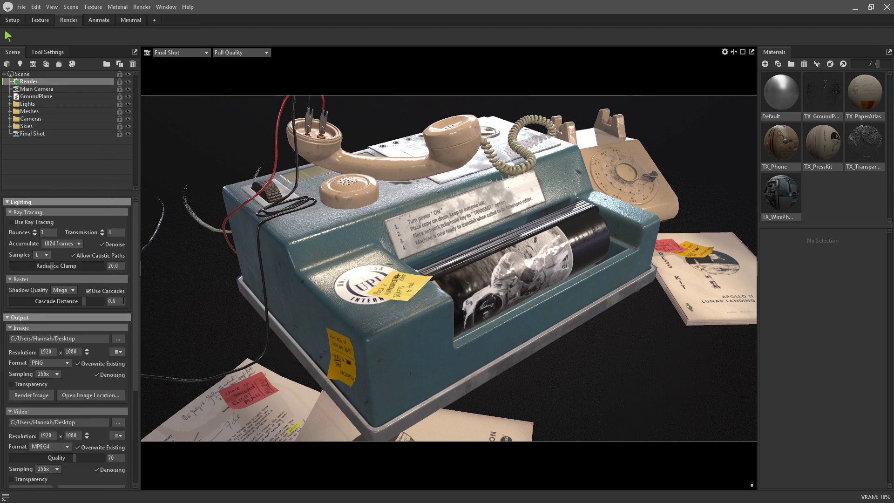
{"action": "left_click", "coordinate": [120, 352]}
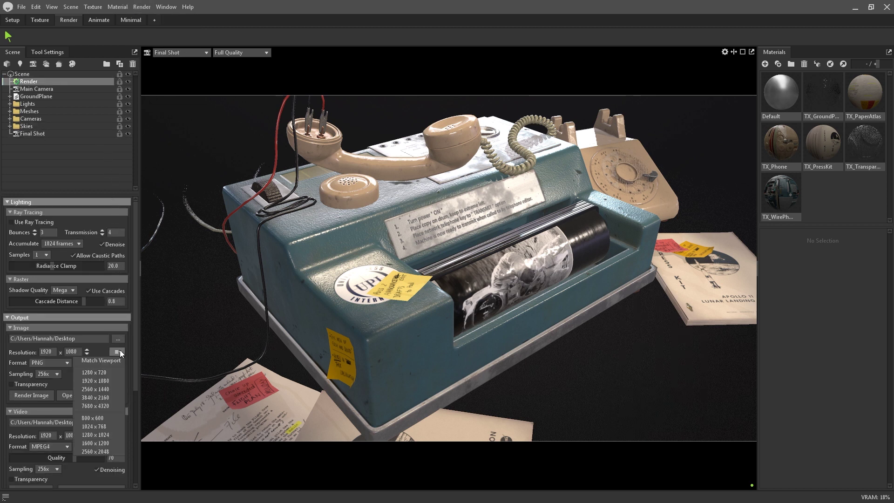
{"action": "left_click", "coordinate": [106, 417]}
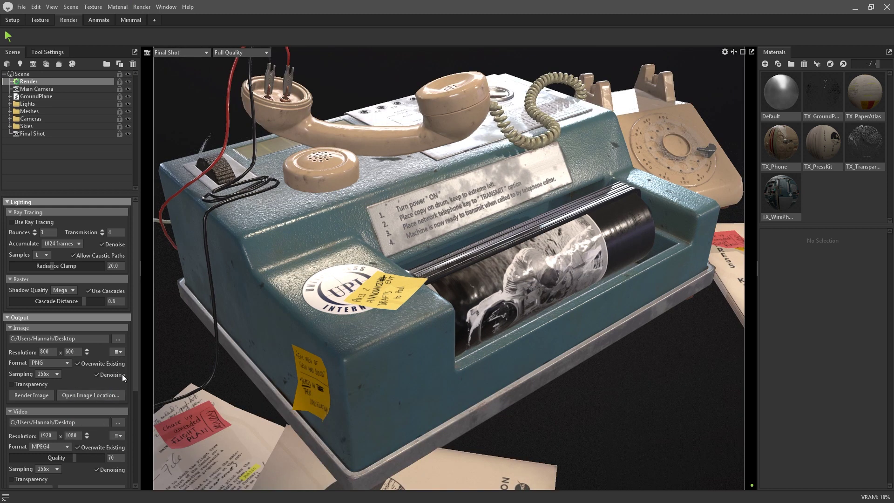
{"action": "left_click", "coordinate": [39, 134]}
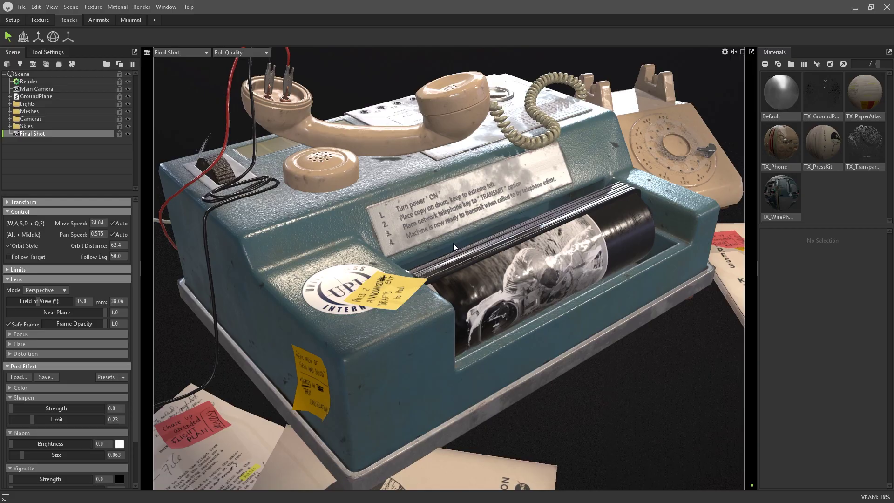
Step: Bring the Final Shot camera closer and enable depth of field at focus 64.11, near blur 9.359
{"action": "mouse_move", "coordinate": [454, 243]}
{"action": "left_mouse_down"}
{"action": "mouse_move", "coordinate": [455, 265]}
{"action": "mouse_move", "coordinate": [476, 216]}
{"action": "mouse_move", "coordinate": [457, 269]}
{"action": "mouse_move", "coordinate": [448, 236]}
{"action": "left_mouse_up"}
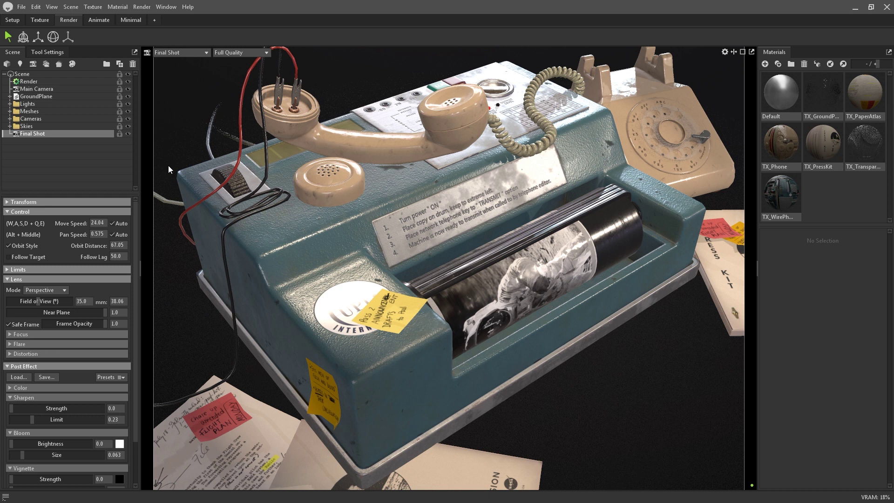
{"action": "left_click", "coordinate": [9, 334]}
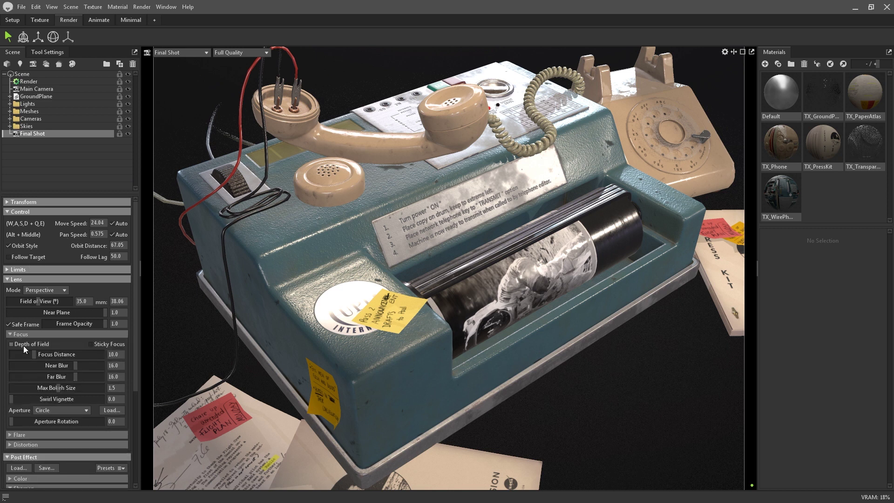
{"action": "left_click", "coordinate": [24, 346]}
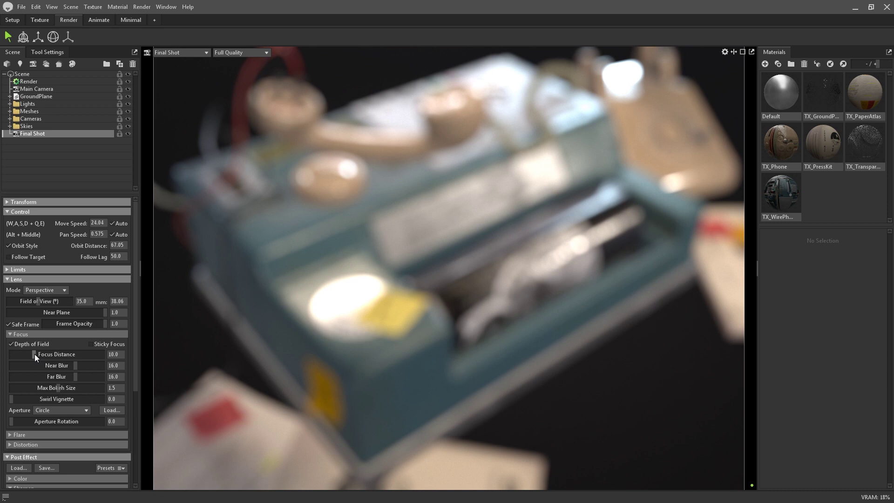
{"action": "left_click_drag", "start_coordinate": [35, 354], "coordinate": [40, 354]}
{"action": "left_click", "coordinate": [464, 203], "text": "ctrl"}
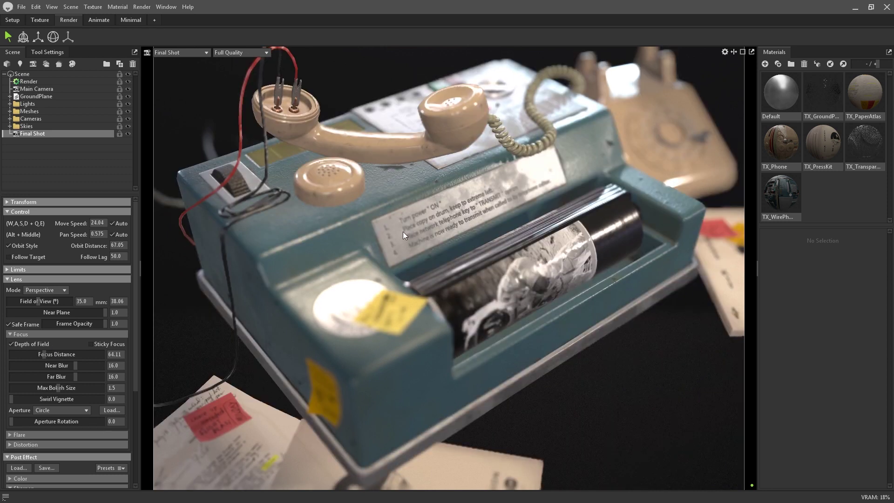
{"action": "left_click_drag", "start_coordinate": [77, 365], "coordinate": [54, 376]}
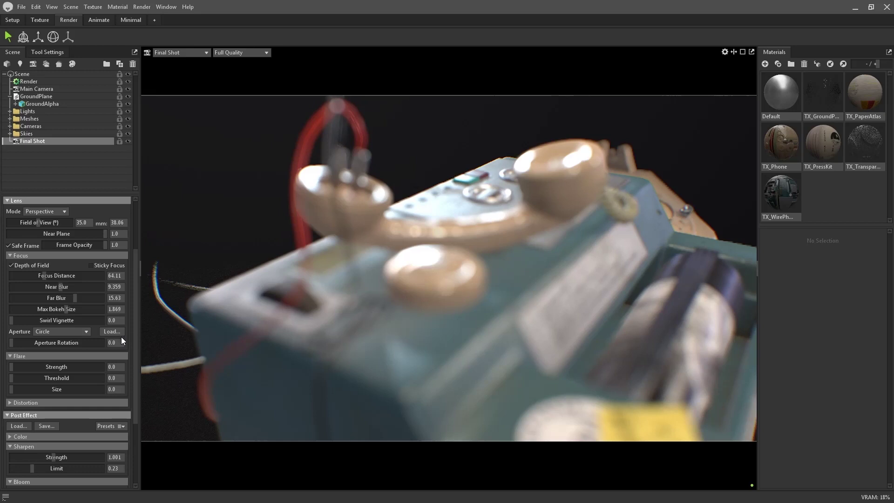
Step: Set the depth-of-field aperture shape to Heart and raise the lens flare to 1.5
{"action": "left_click", "coordinate": [74, 331]}
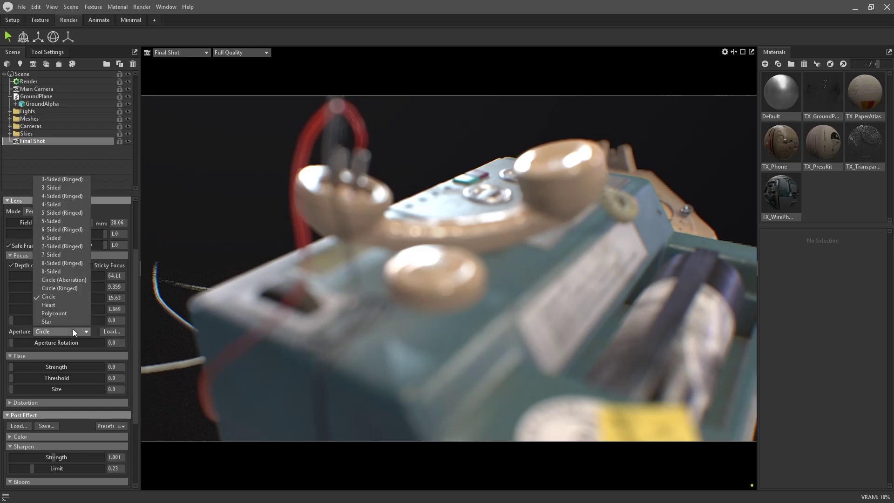
{"action": "left_click", "coordinate": [71, 304]}
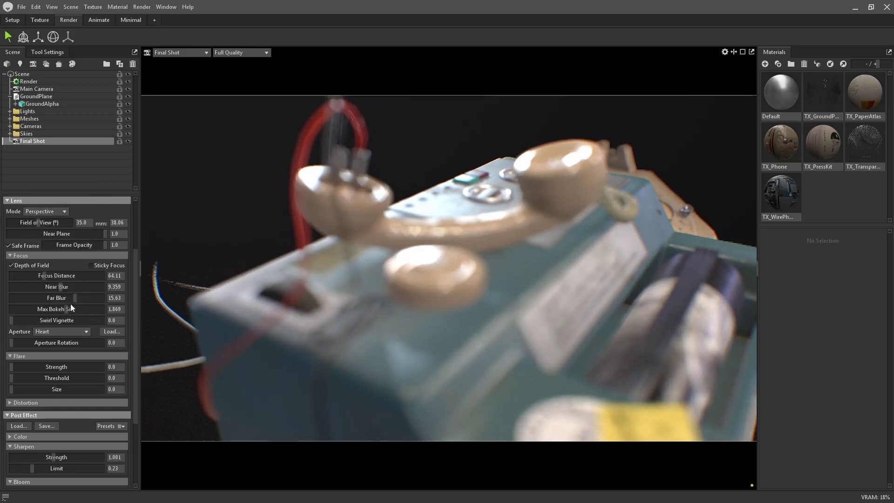
{"action": "left_click_drag", "start_coordinate": [41, 366], "coordinate": [70, 367]}
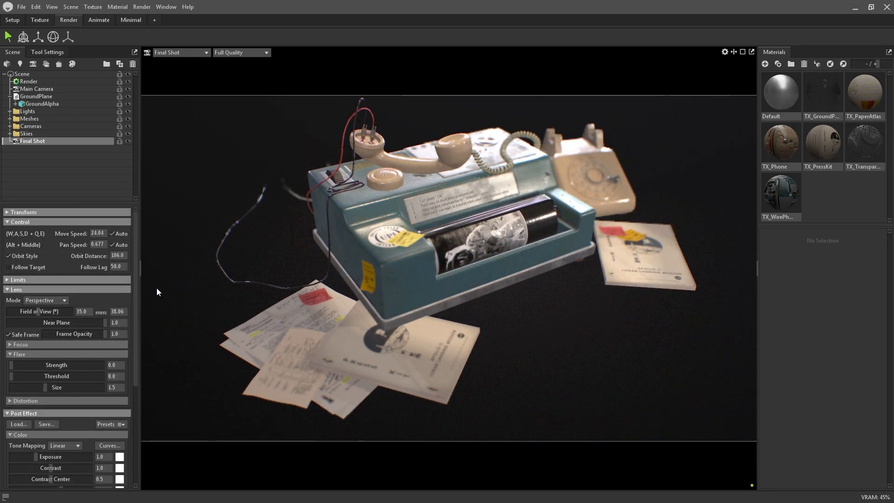
Step: Add 0.107 chromatic aberration in the camera's lens Distortion settings
{"action": "left_click", "coordinate": [12, 401]}
{"action": "scroll", "coordinate": [138, 364], "scroll_direction": "down", "scroll_amount": 5}
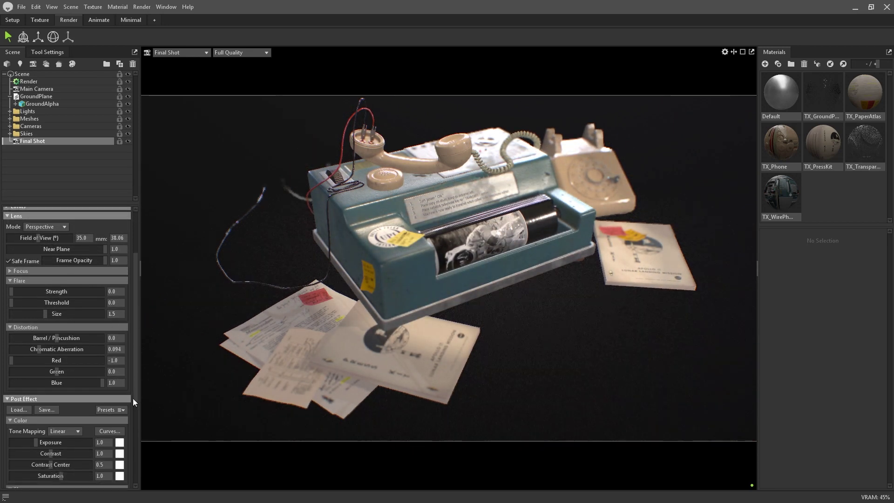
{"action": "mouse_move", "coordinate": [45, 347]}
{"action": "left_mouse_down"}
{"action": "mouse_move", "coordinate": [108, 349]}
{"action": "mouse_move", "coordinate": [38, 356]}
{"action": "left_mouse_up"}
{"action": "left_click", "coordinate": [10, 217]}
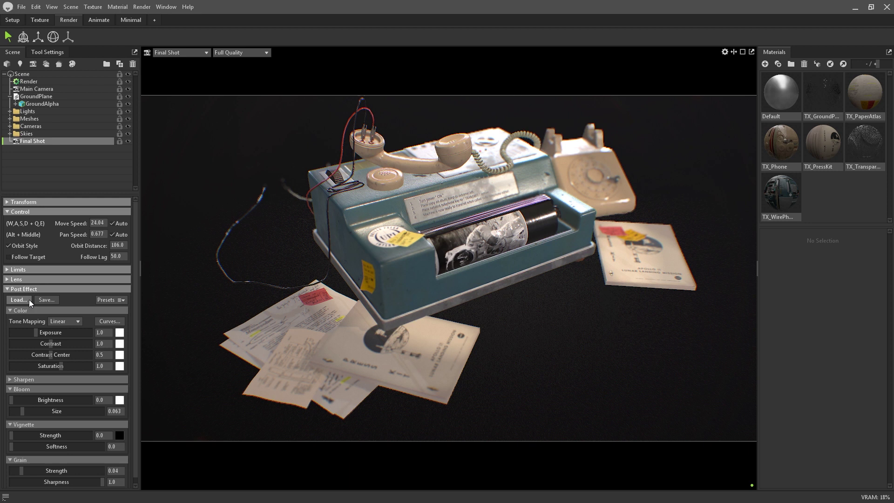
{"action": "left_click", "coordinate": [106, 300]}
{"action": "left_click", "coordinate": [100, 320]}
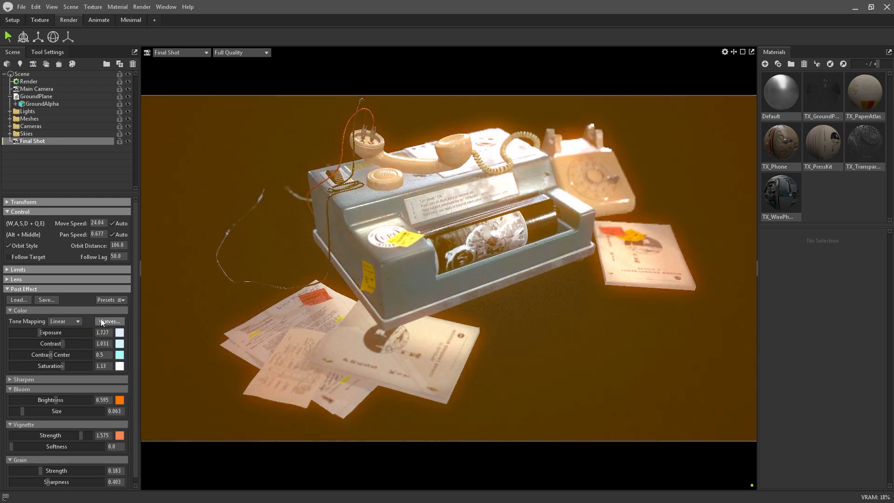
{"action": "left_click", "coordinate": [119, 301]}
{"action": "left_click", "coordinate": [103, 345]}
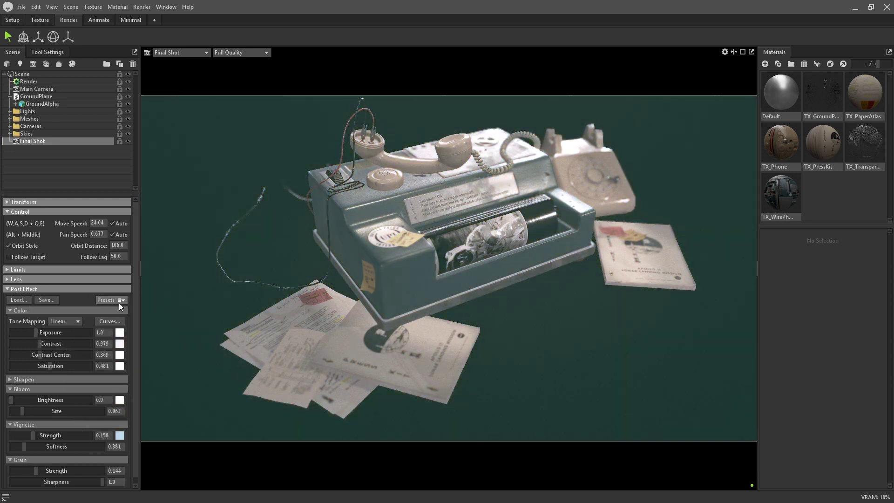
{"action": "left_click", "coordinate": [118, 301]}
{"action": "left_click", "coordinate": [102, 404]}
{"action": "left_click", "coordinate": [113, 300]}
{"action": "left_click", "coordinate": [105, 406]}
{"action": "left_click", "coordinate": [116, 303]}
{"action": "left_click", "coordinate": [104, 308]}
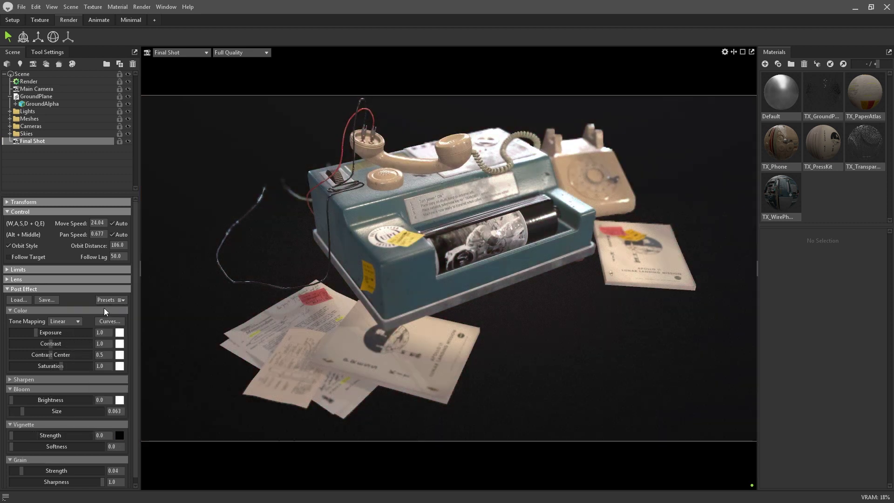
{"action": "left_click", "coordinate": [9, 112]}
{"action": "left_click", "coordinate": [10, 112]}
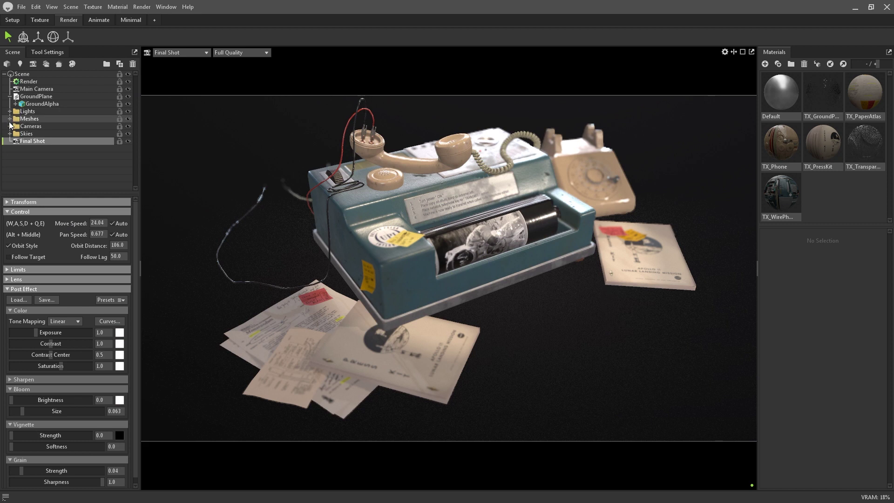
{"action": "left_click", "coordinate": [10, 127]}
{"action": "left_click", "coordinate": [10, 127]}
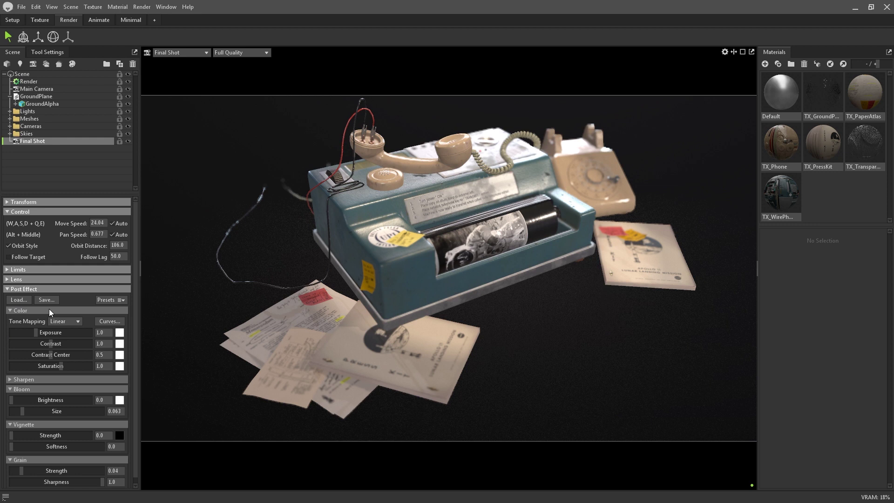
{"action": "left_click", "coordinate": [77, 322]}
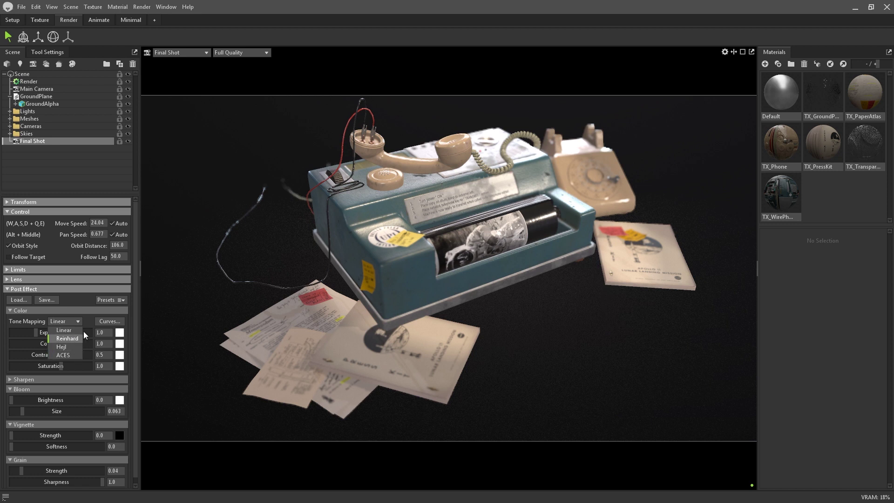
{"action": "left_click", "coordinate": [86, 322]}
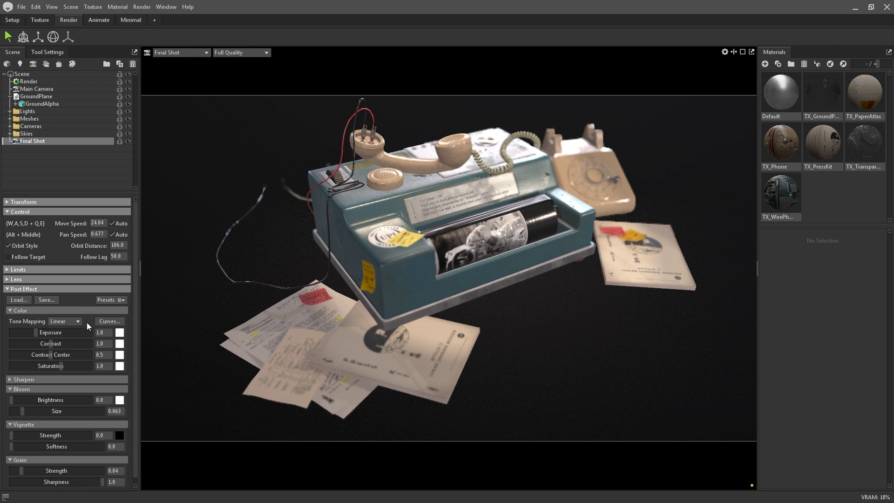
Step: Set Sharpen to 0.875, nudge Bloom, raise Vignette to 1.395 and slightly strengthen the grain
{"action": "left_click", "coordinate": [32, 379]}
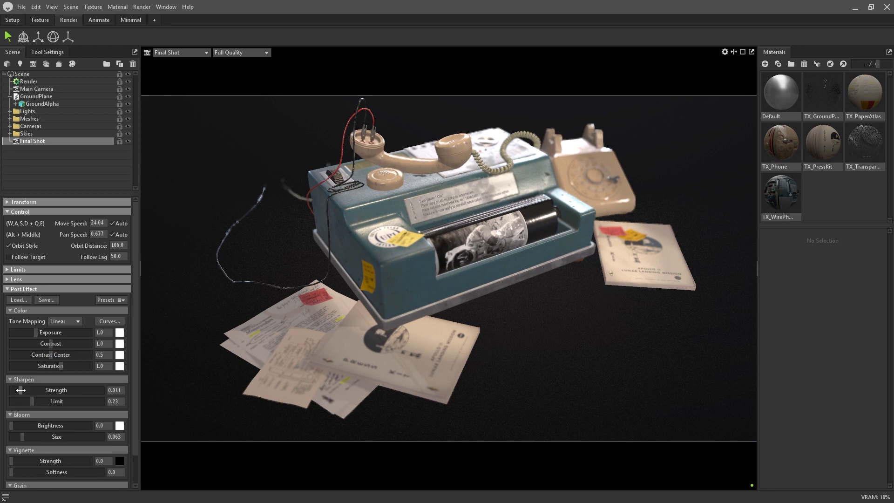
{"action": "left_click_drag", "start_coordinate": [21, 390], "coordinate": [52, 395]}
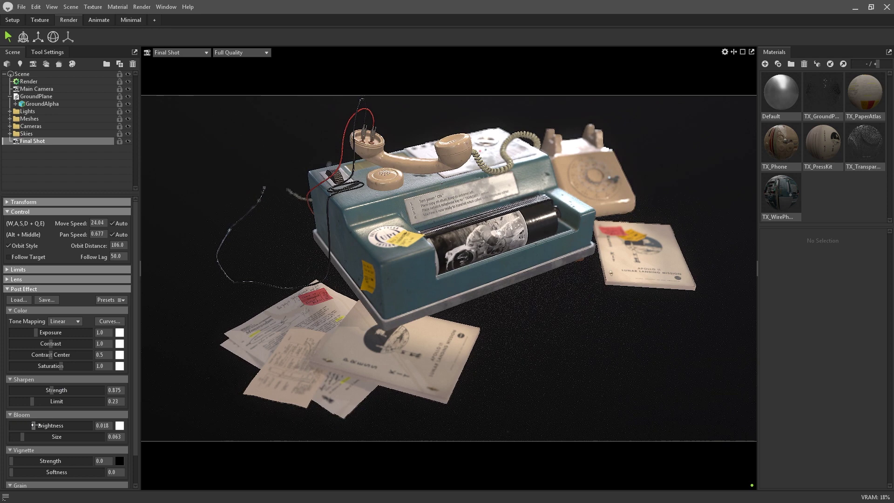
{"action": "mouse_move", "coordinate": [27, 424]}
{"action": "left_mouse_down"}
{"action": "mouse_move", "coordinate": [51, 424]}
{"action": "mouse_move", "coordinate": [25, 433]}
{"action": "mouse_move", "coordinate": [77, 424]}
{"action": "mouse_move", "coordinate": [34, 426]}
{"action": "left_mouse_up"}
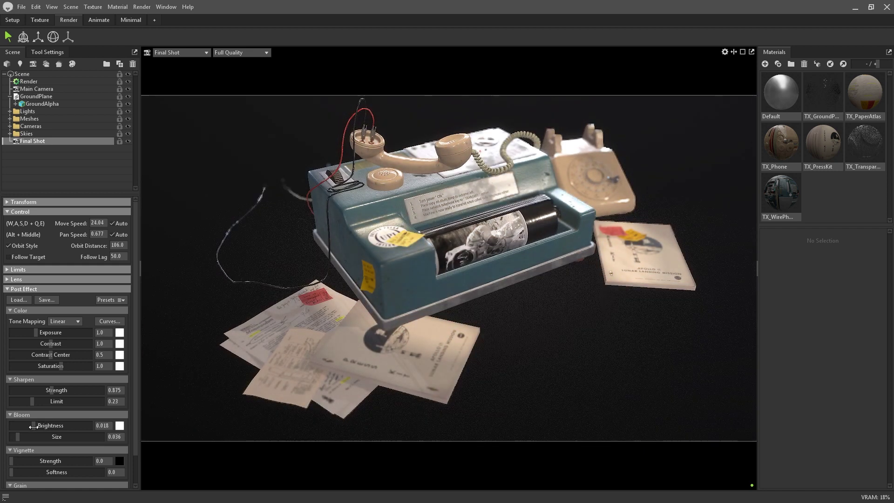
{"action": "scroll", "coordinate": [38, 428], "scroll_direction": "down", "scroll_amount": 2}
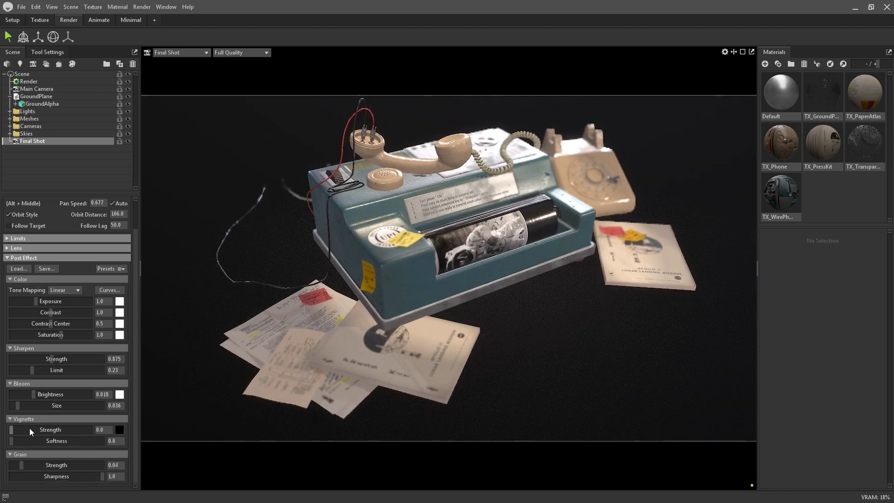
{"action": "mouse_move", "coordinate": [29, 428]}
{"action": "left_mouse_down"}
{"action": "mouse_move", "coordinate": [91, 428]}
{"action": "mouse_move", "coordinate": [77, 427]}
{"action": "left_mouse_up"}
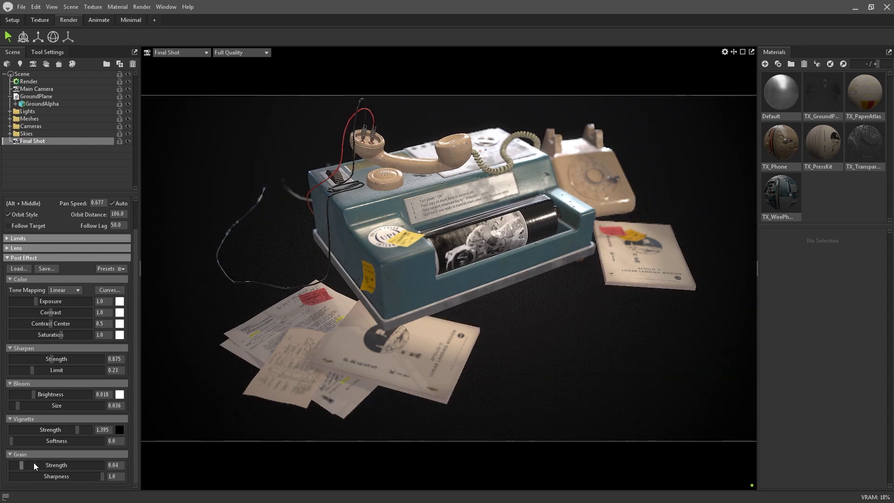
{"action": "left_click_drag", "start_coordinate": [22, 465], "coordinate": [51, 475]}
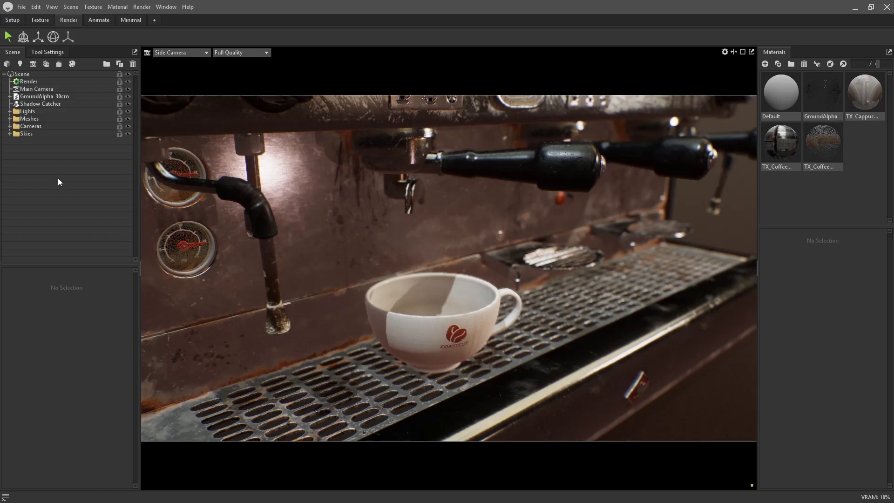
Step: Enable Use Ray Tracing in the Render object's lighting settings for the espresso scene
{"action": "left_click", "coordinate": [50, 82]}
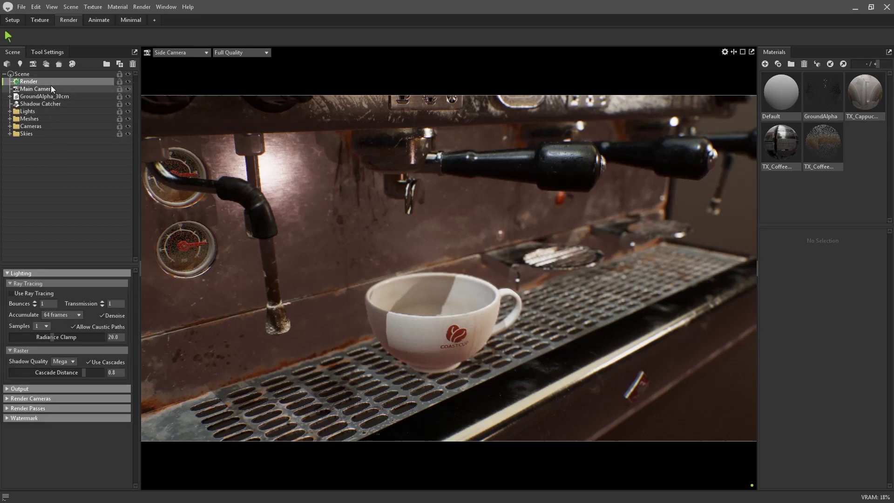
{"action": "left_click", "coordinate": [50, 153]}
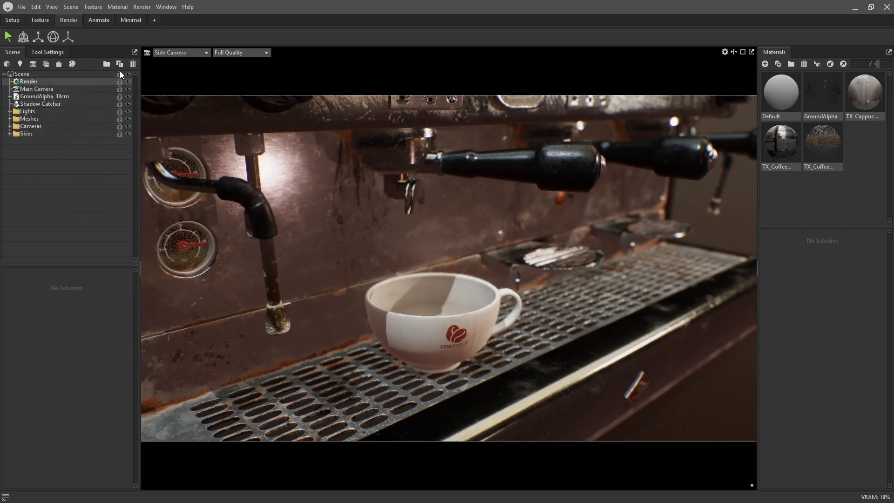
{"action": "left_click", "coordinate": [142, 6]}
{"action": "left_click", "coordinate": [144, 68]}
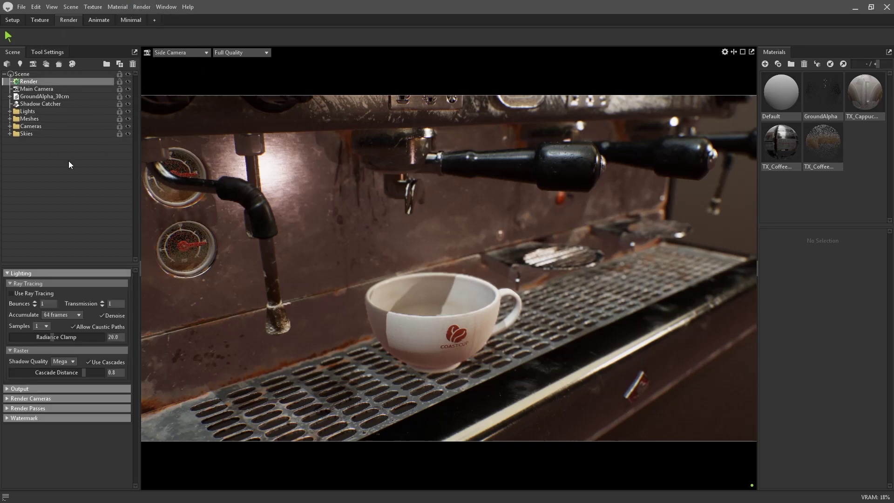
{"action": "left_click", "coordinate": [18, 294]}
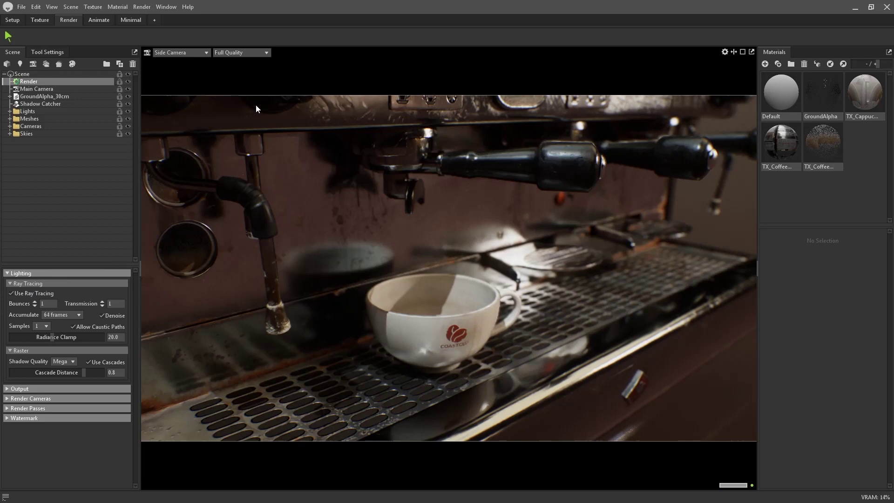
Step: Preview the viewport at Draft quality, then return it to Full quality
{"action": "left_click", "coordinate": [255, 55]}
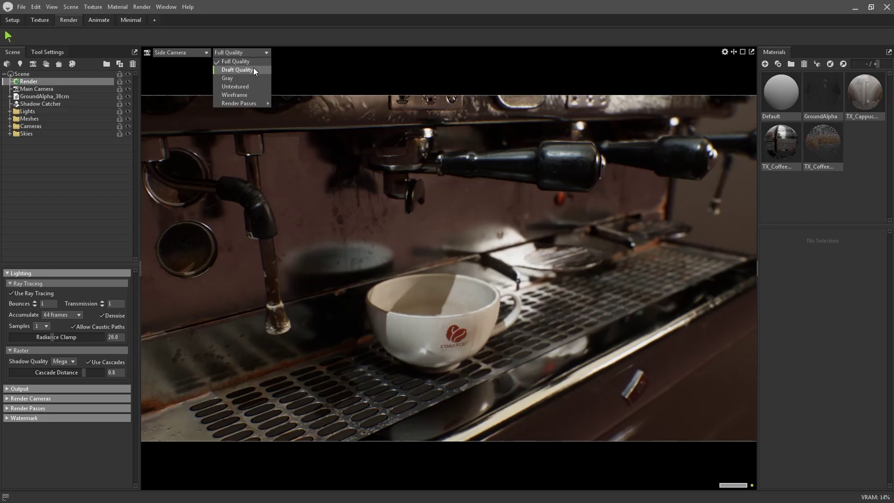
{"action": "left_click", "coordinate": [254, 68]}
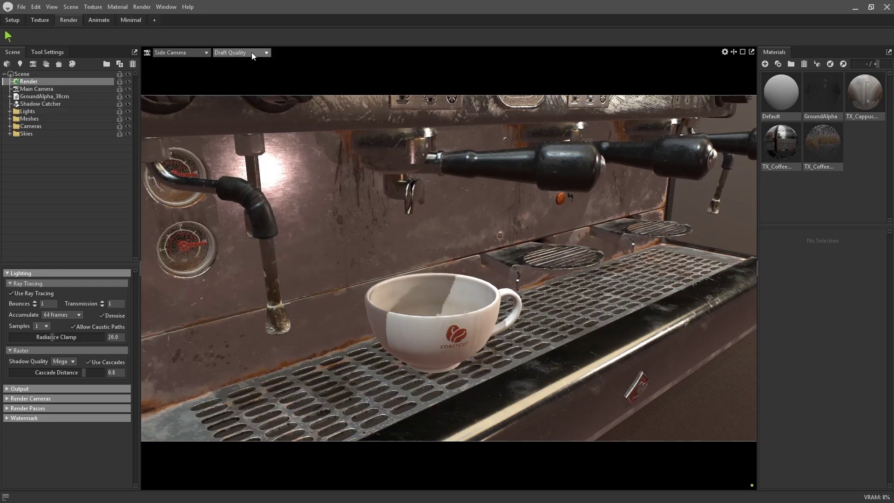
{"action": "left_click", "coordinate": [252, 53]}
{"action": "left_click", "coordinate": [251, 61]}
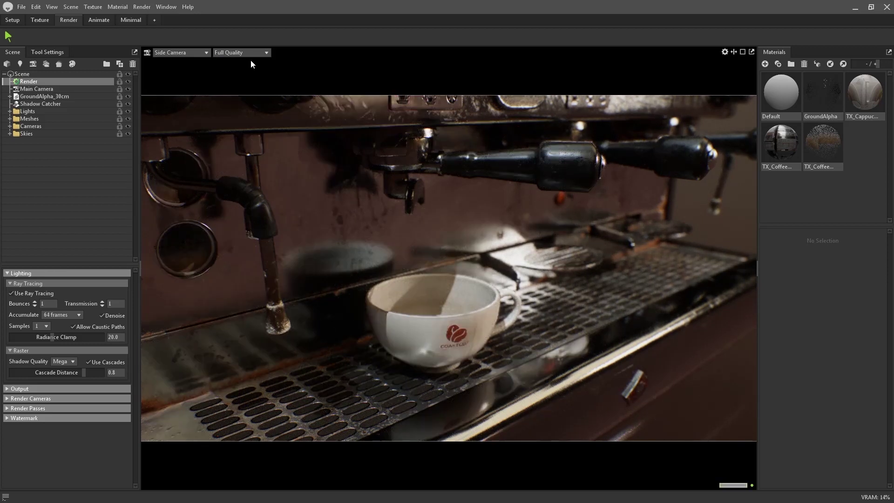
Step: Set ray tracing to 3 bounces, transmission 4, 1024 accumulated frames and 8 samples
{"action": "left_click", "coordinate": [34, 302]}
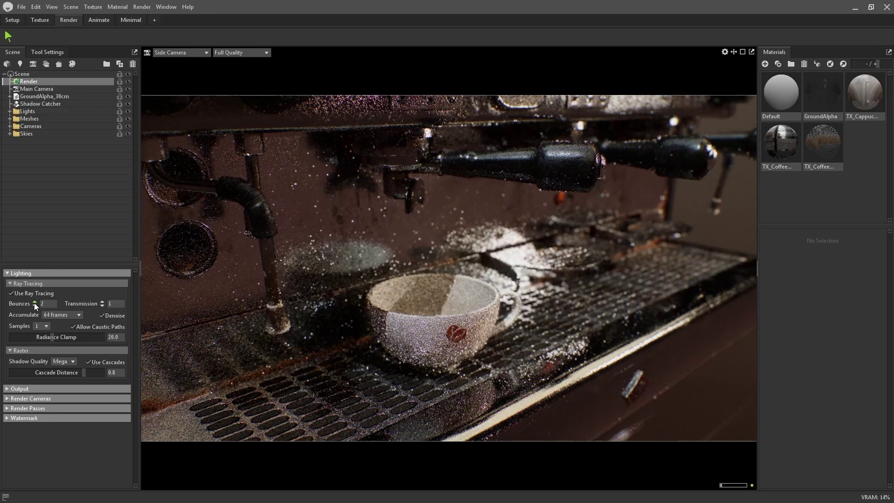
{"action": "left_click", "coordinate": [101, 301]}
{"action": "left_click", "coordinate": [101, 302]}
{"action": "left_click", "coordinate": [102, 301]}
{"action": "left_click", "coordinate": [72, 313]}
{"action": "left_click", "coordinate": [45, 348]}
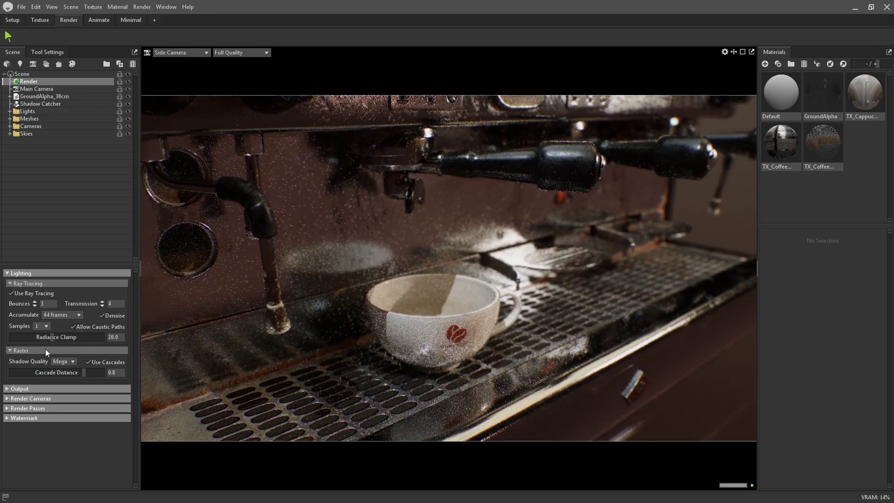
{"action": "left_click", "coordinate": [45, 325]}
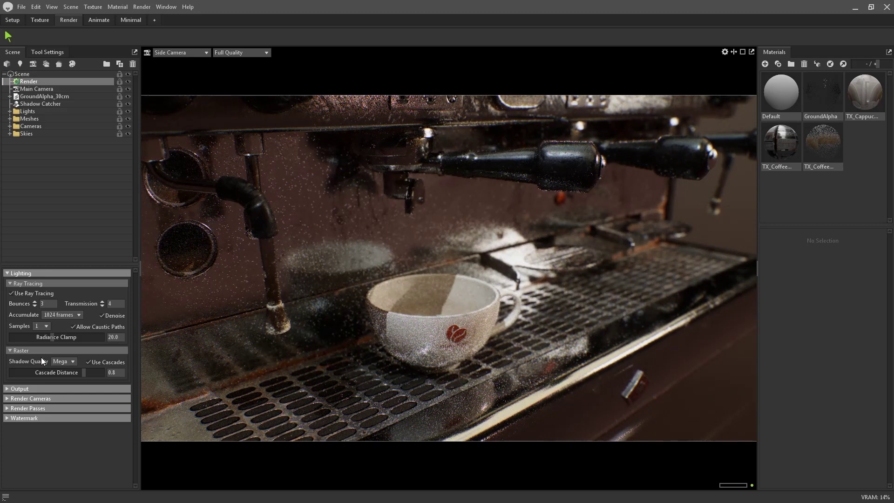
{"action": "left_click", "coordinate": [41, 357]}
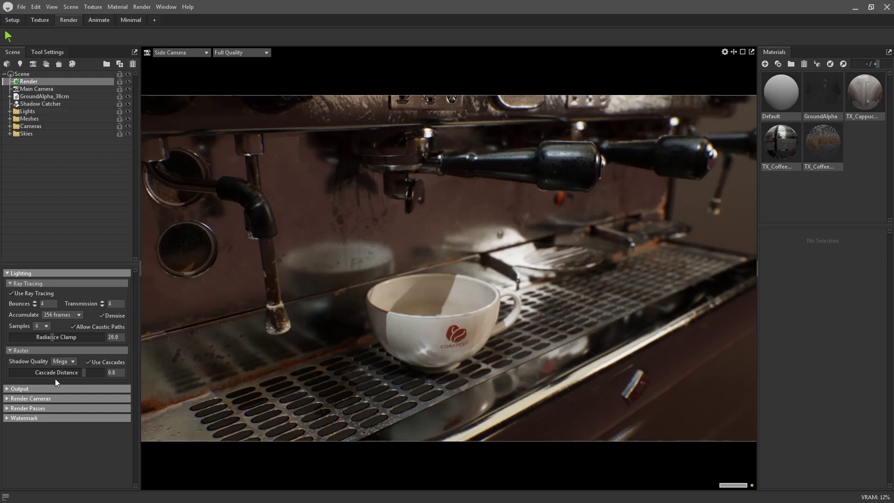
Step: Expand Output and keep the 1920 x 1080 image as PNG and the video as MPEG4
{"action": "left_click", "coordinate": [9, 389]}
{"action": "scroll", "coordinate": [24, 414], "scroll_direction": "down", "scroll_amount": 4}
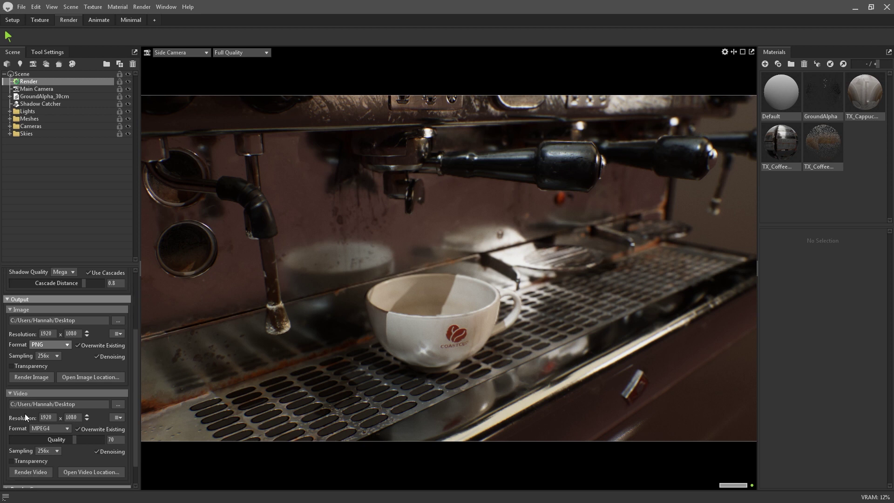
{"action": "scroll", "coordinate": [25, 413], "scroll_direction": "down", "scroll_amount": 1}
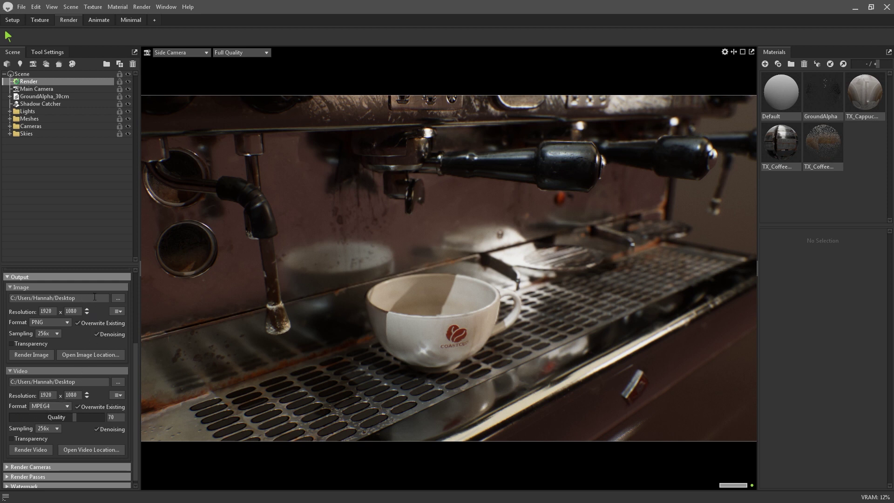
{"action": "left_click", "coordinate": [67, 323]}
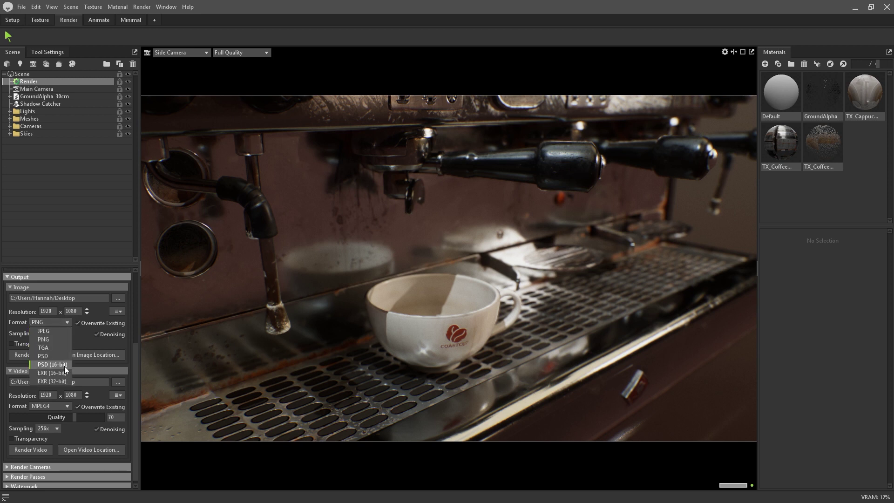
{"action": "left_click", "coordinate": [90, 341]}
{"action": "left_click", "coordinate": [67, 406]}
{"action": "left_click", "coordinate": [66, 403]}
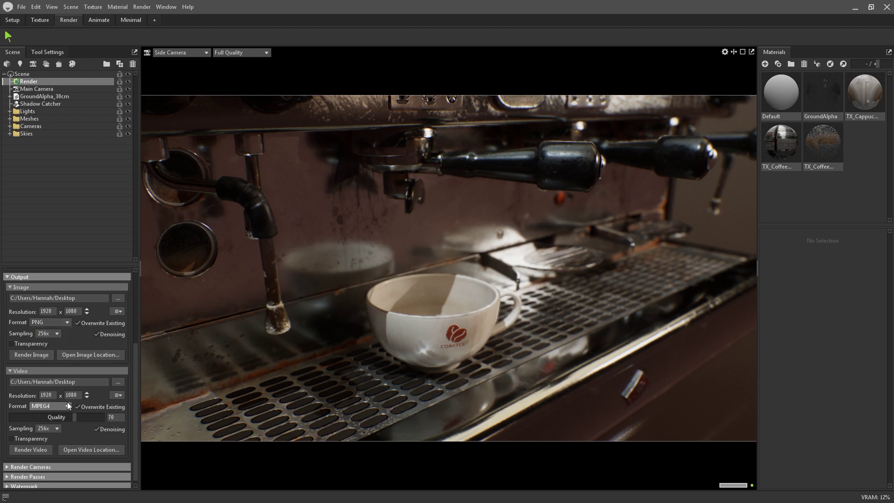
Step: Add the Cups and Back View cameras to the Render Cameras list
{"action": "left_click", "coordinate": [8, 278]}
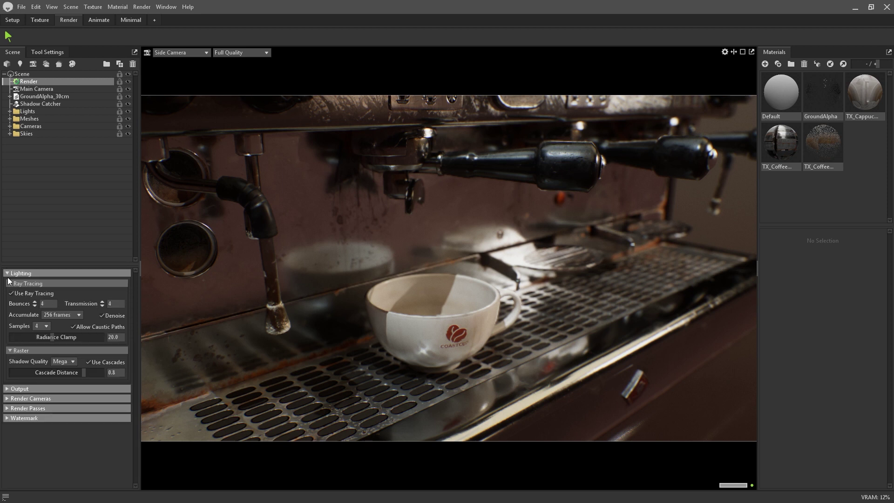
{"action": "left_click", "coordinate": [8, 398]}
{"action": "left_click", "coordinate": [8, 433]}
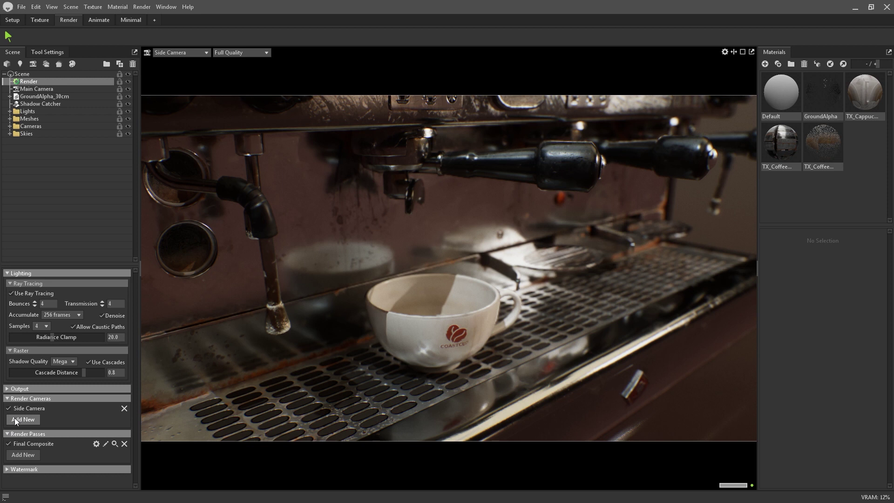
{"action": "left_click", "coordinate": [16, 420]}
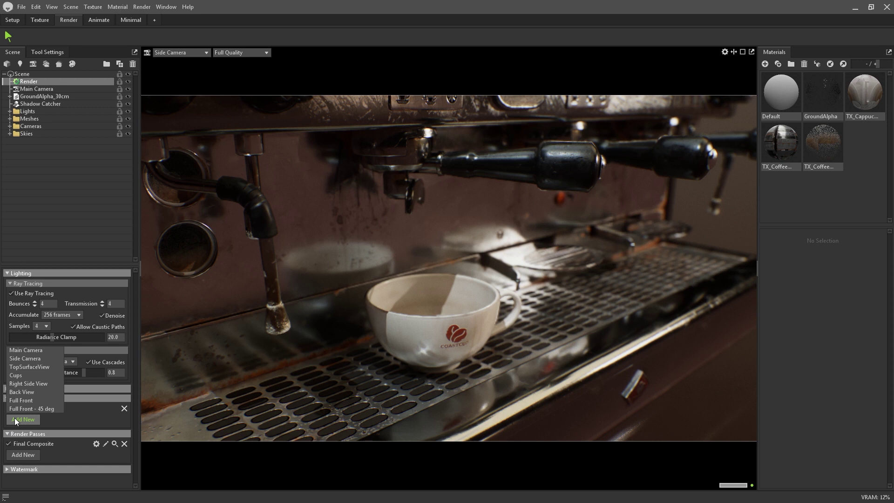
{"action": "left_click", "coordinate": [14, 377]}
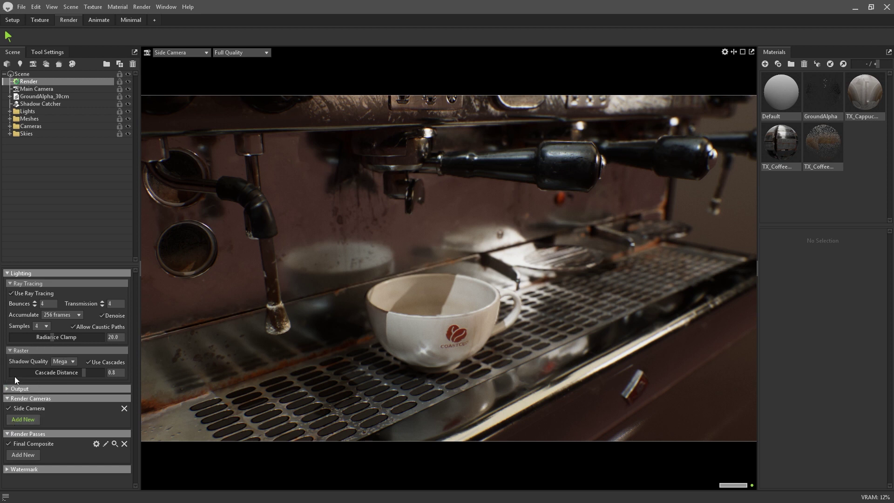
{"action": "left_click", "coordinate": [23, 426]}
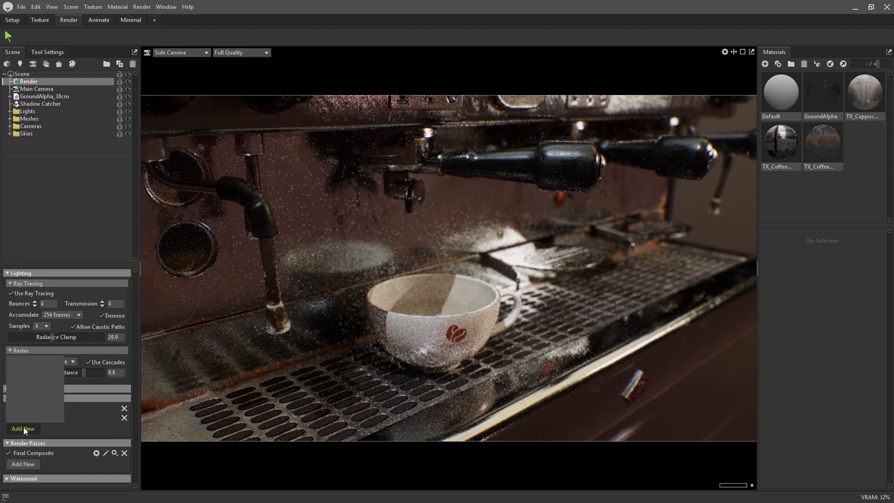
{"action": "left_click", "coordinate": [23, 401]}
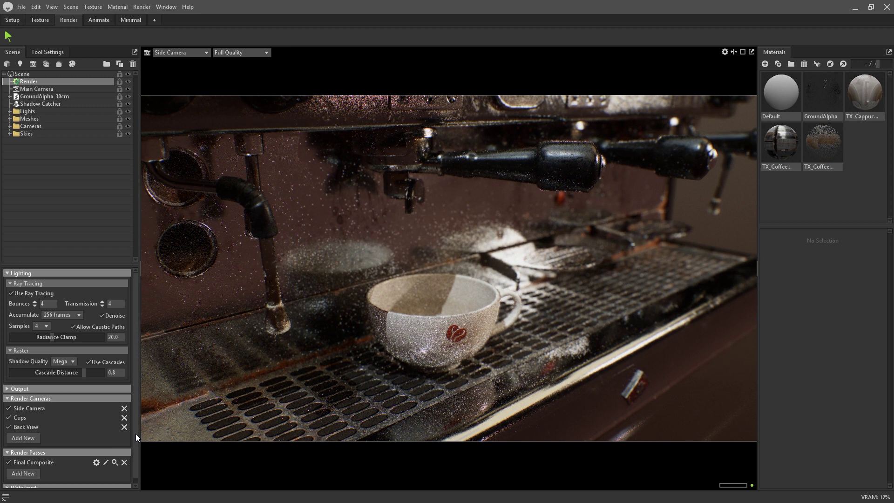
Step: Add Wireframe and Material Values > Roughness render passes alongside Final Composite
{"action": "left_click_drag", "start_coordinate": [136, 434], "coordinate": [136, 451]}
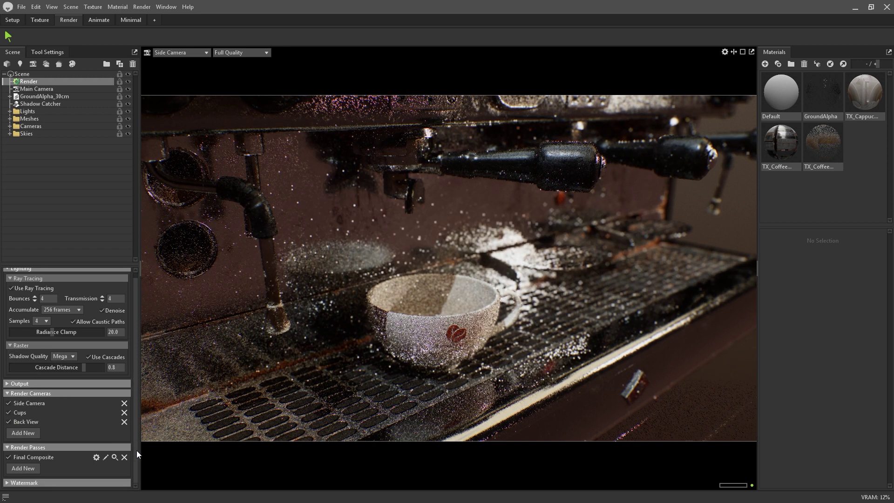
{"action": "left_click", "coordinate": [34, 469]}
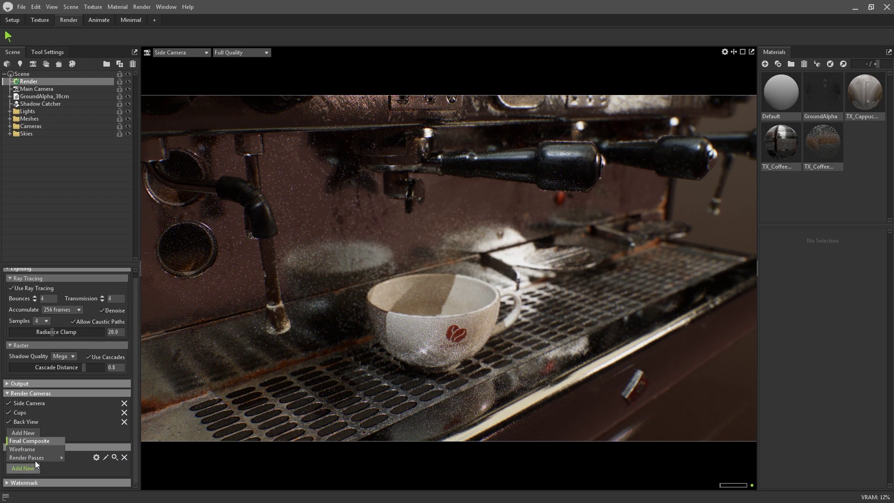
{"action": "left_click", "coordinate": [35, 451]}
{"action": "scroll", "coordinate": [30, 479], "scroll_direction": "down", "scroll_amount": 1}
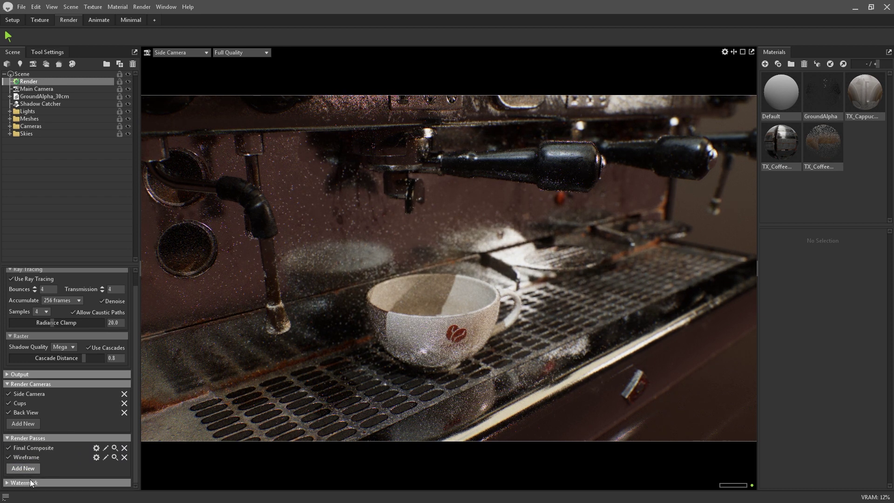
{"action": "left_click", "coordinate": [28, 469]}
{"action": "mouse_move", "coordinate": [64, 458]}
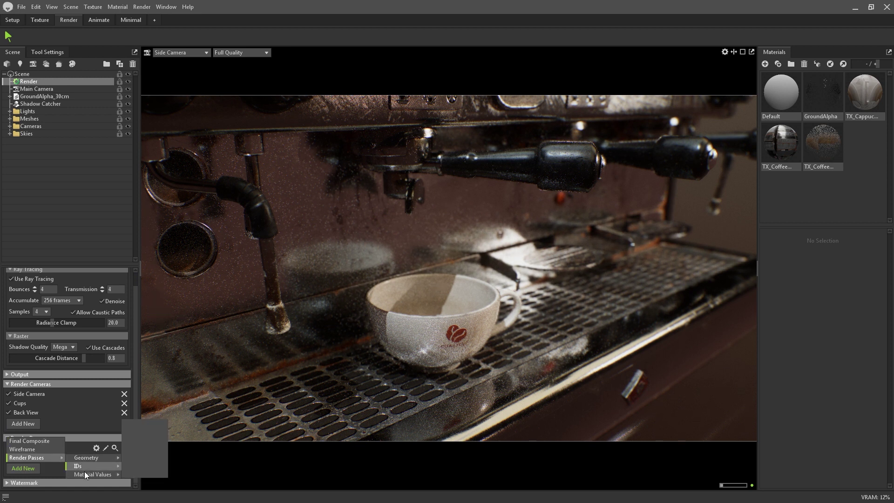
{"action": "left_click", "coordinate": [132, 465]}
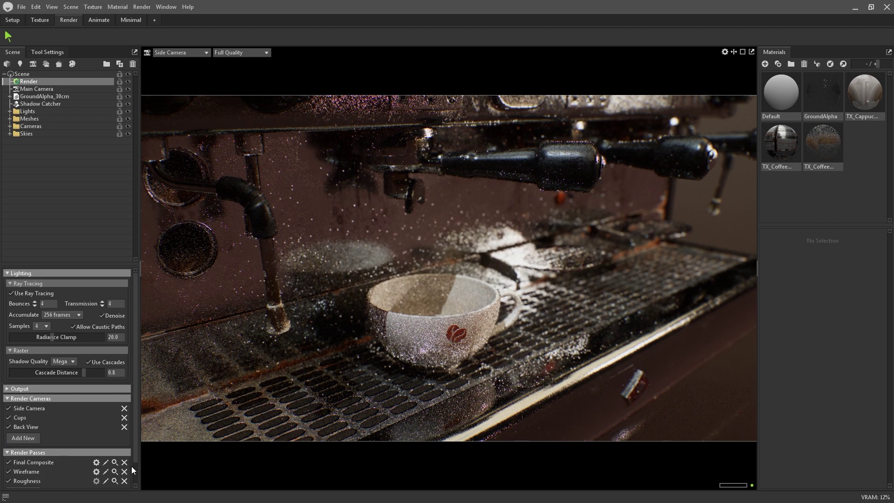
Step: Preview Wireframe and Roughness in the viewport, return to Full Quality, and expand Output
{"action": "left_click", "coordinate": [264, 52]}
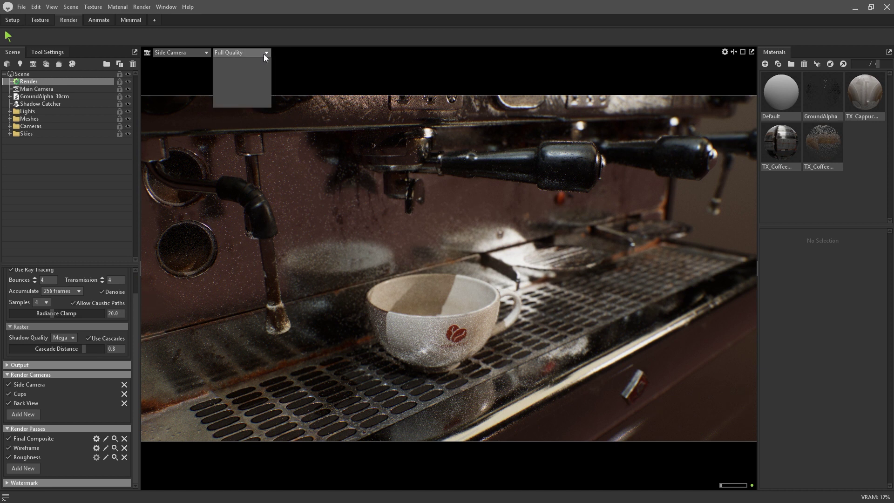
{"action": "left_click", "coordinate": [255, 94]}
{"action": "left_click", "coordinate": [261, 54]}
{"action": "mouse_move", "coordinate": [252, 103]}
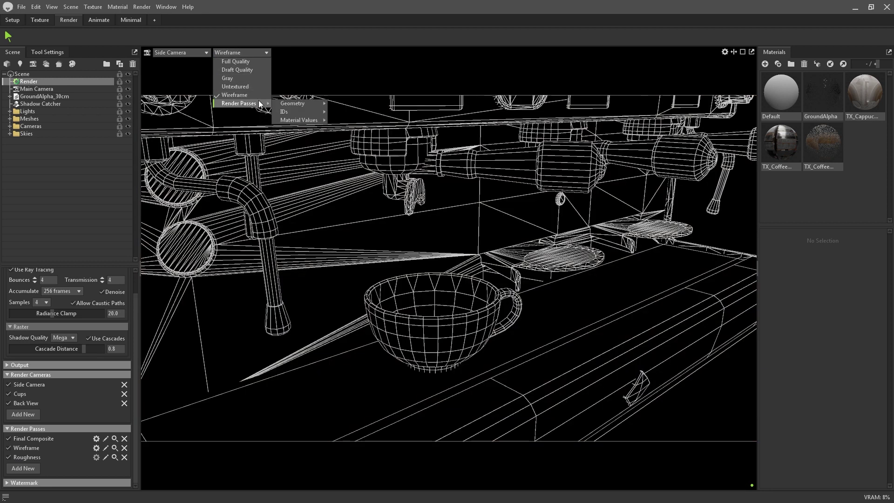
{"action": "mouse_move", "coordinate": [307, 120]}
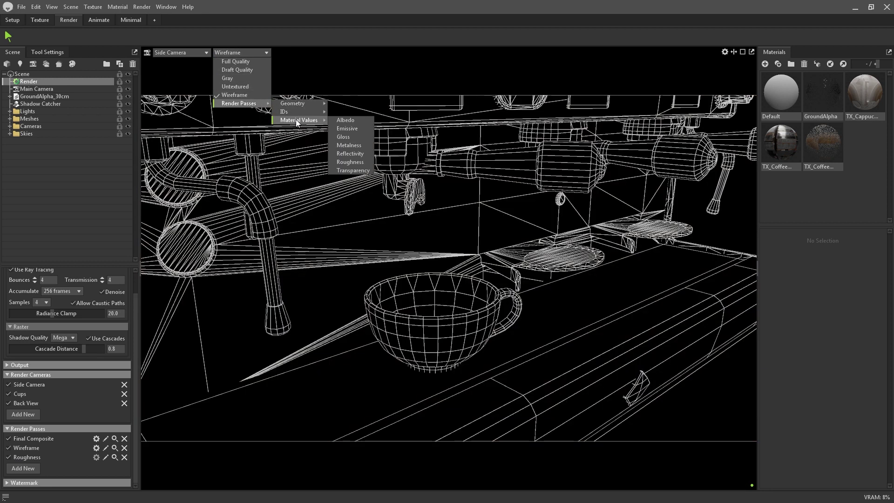
{"action": "left_click", "coordinate": [339, 161]}
{"action": "left_click", "coordinate": [239, 53]}
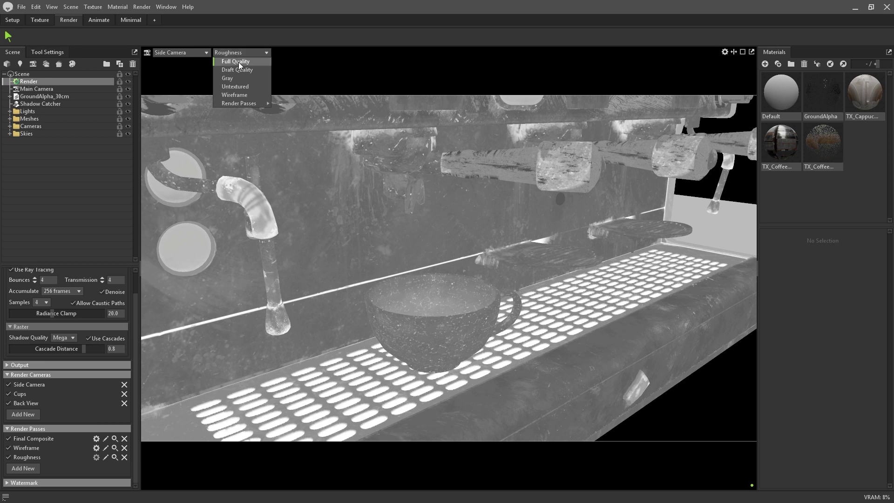
{"action": "left_click", "coordinate": [238, 62]}
{"action": "left_click", "coordinate": [20, 365]}
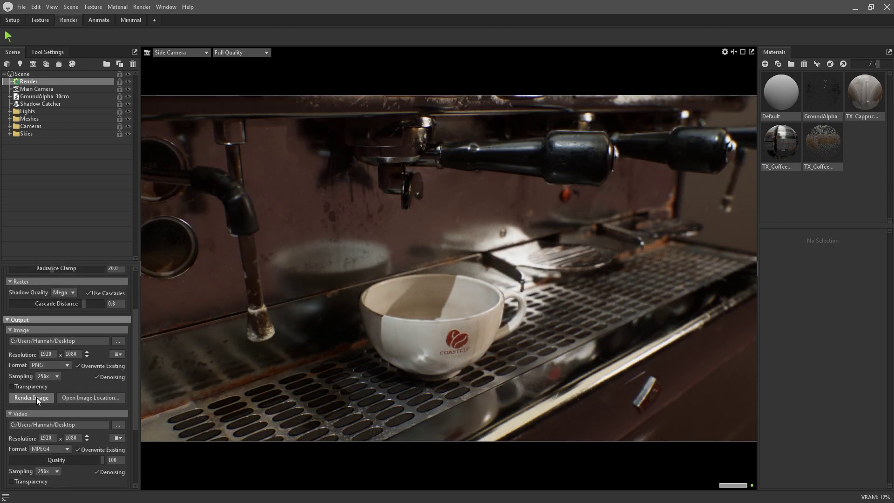
Step: Start a 1920 x 1080 PNG still render with Render Image
{"action": "left_click", "coordinate": [36, 398]}
{"action": "scroll", "coordinate": [136, 408], "scroll_direction": "down", "scroll_amount": 2}
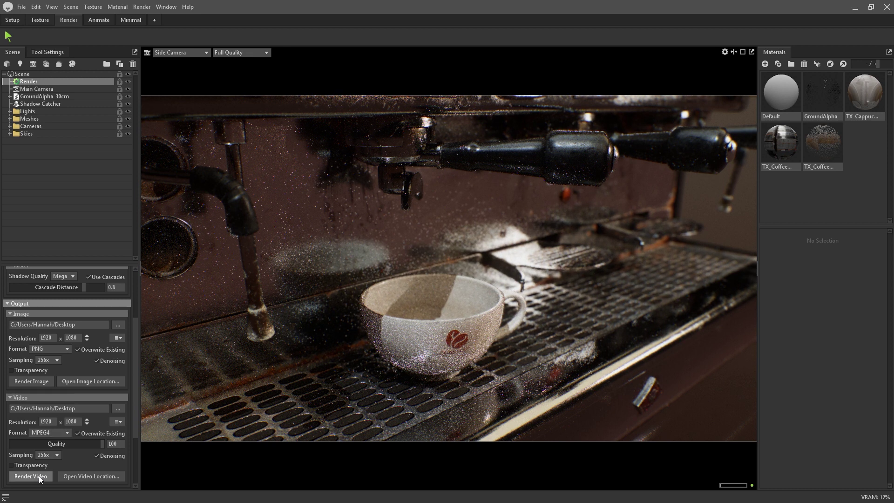